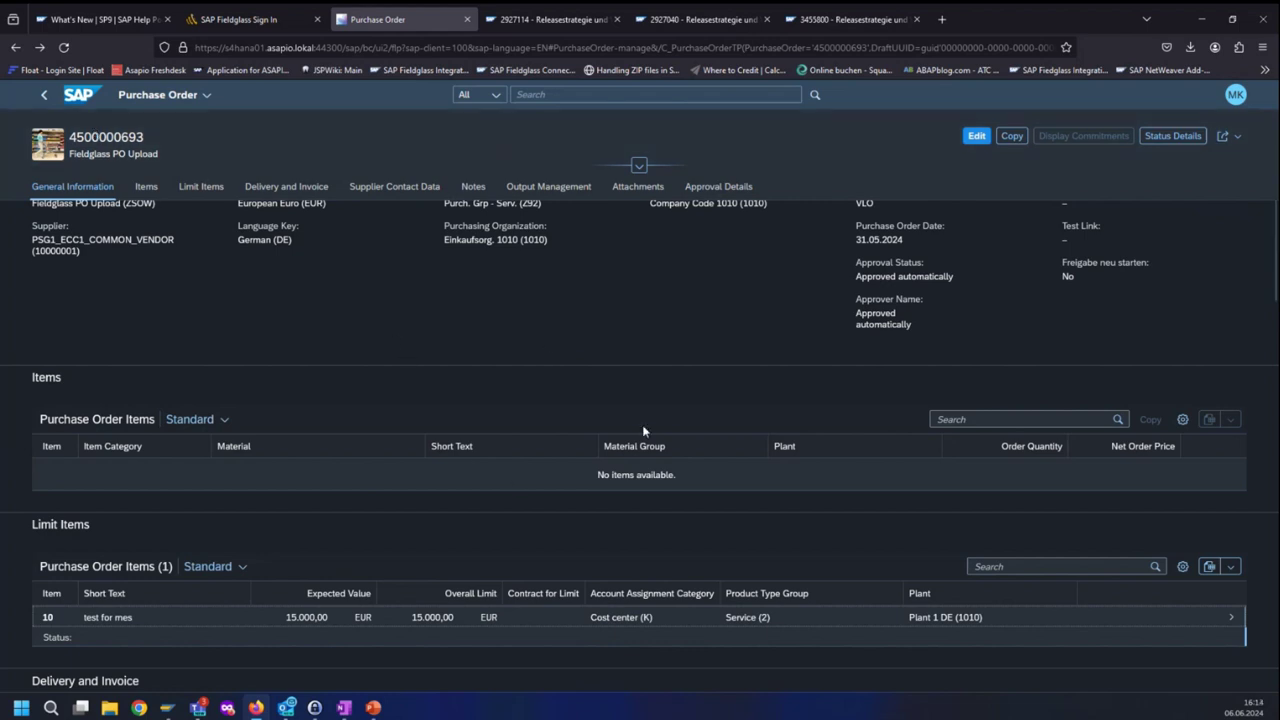
Step: Review the purchase order's general information and limit items, and open the details of limit item 10
{"action": "scroll", "coordinate": [641, 425], "scroll_direction": "up", "scroll_amount": 3}
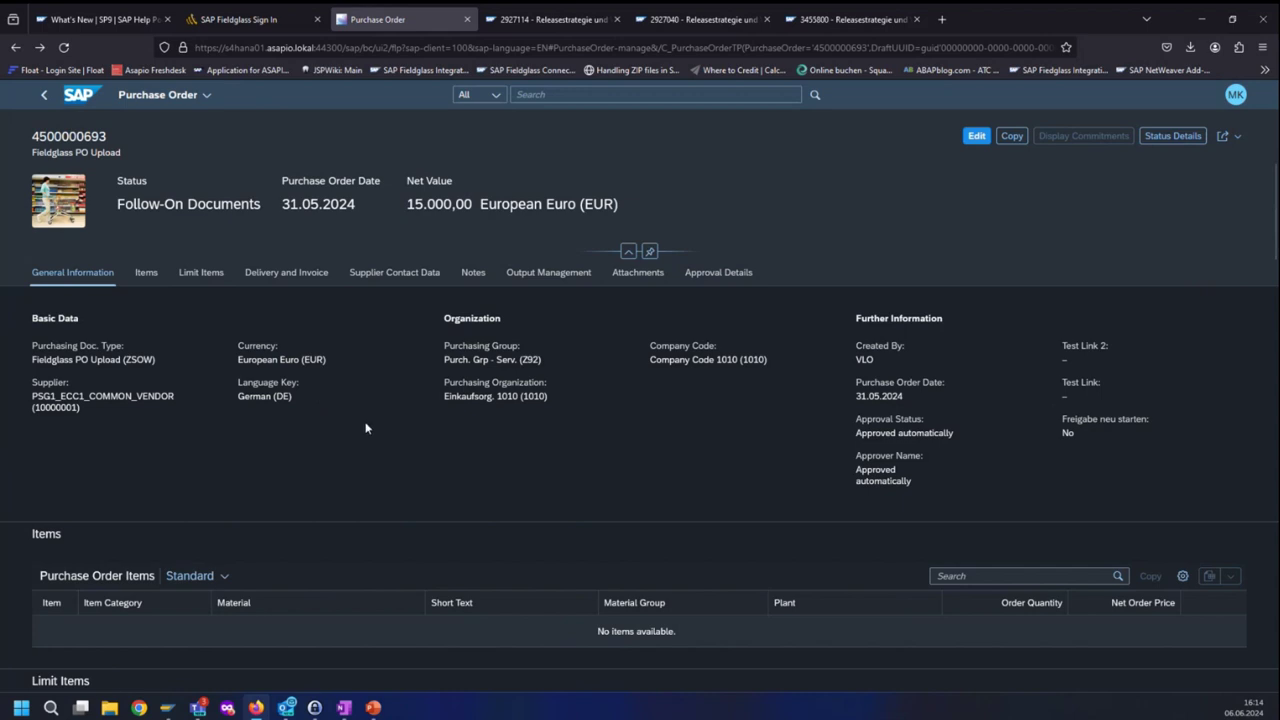
{"action": "scroll", "coordinate": [365, 428], "scroll_direction": "down", "scroll_amount": 1}
{"action": "scroll", "coordinate": [365, 428], "scroll_direction": "down", "scroll_amount": 3}
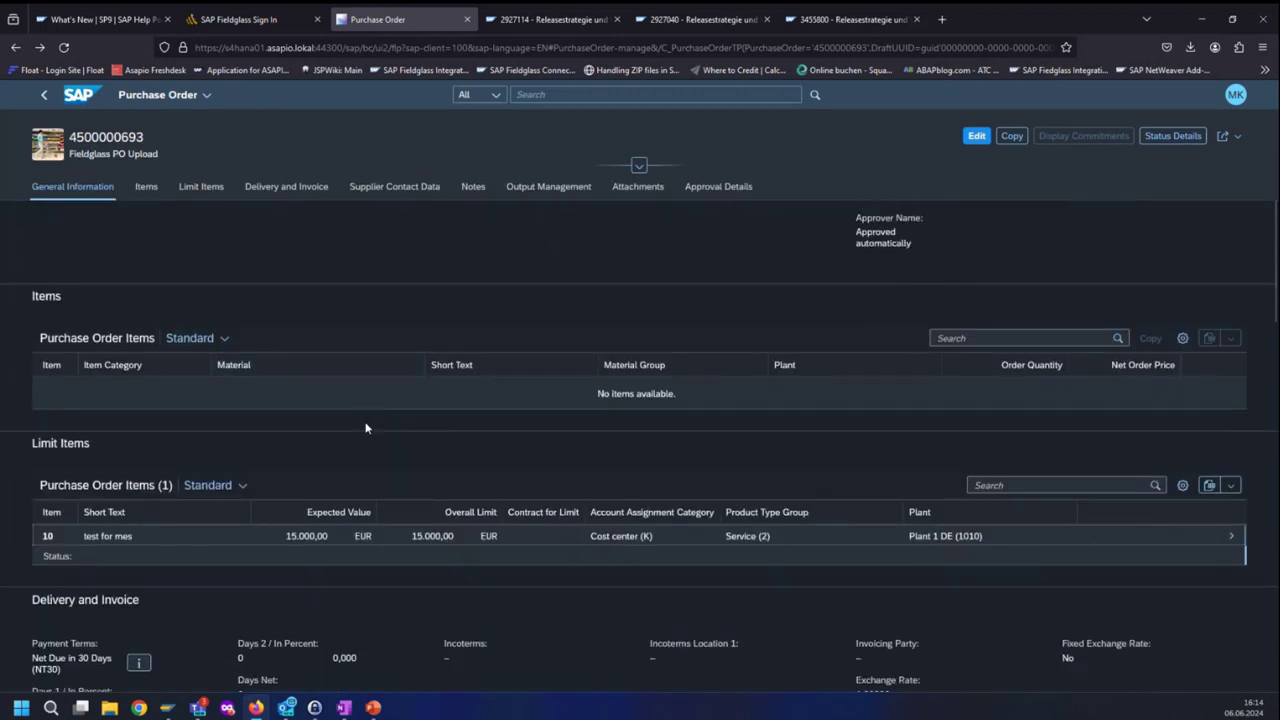
{"action": "scroll", "coordinate": [365, 428], "scroll_direction": "down", "scroll_amount": 2}
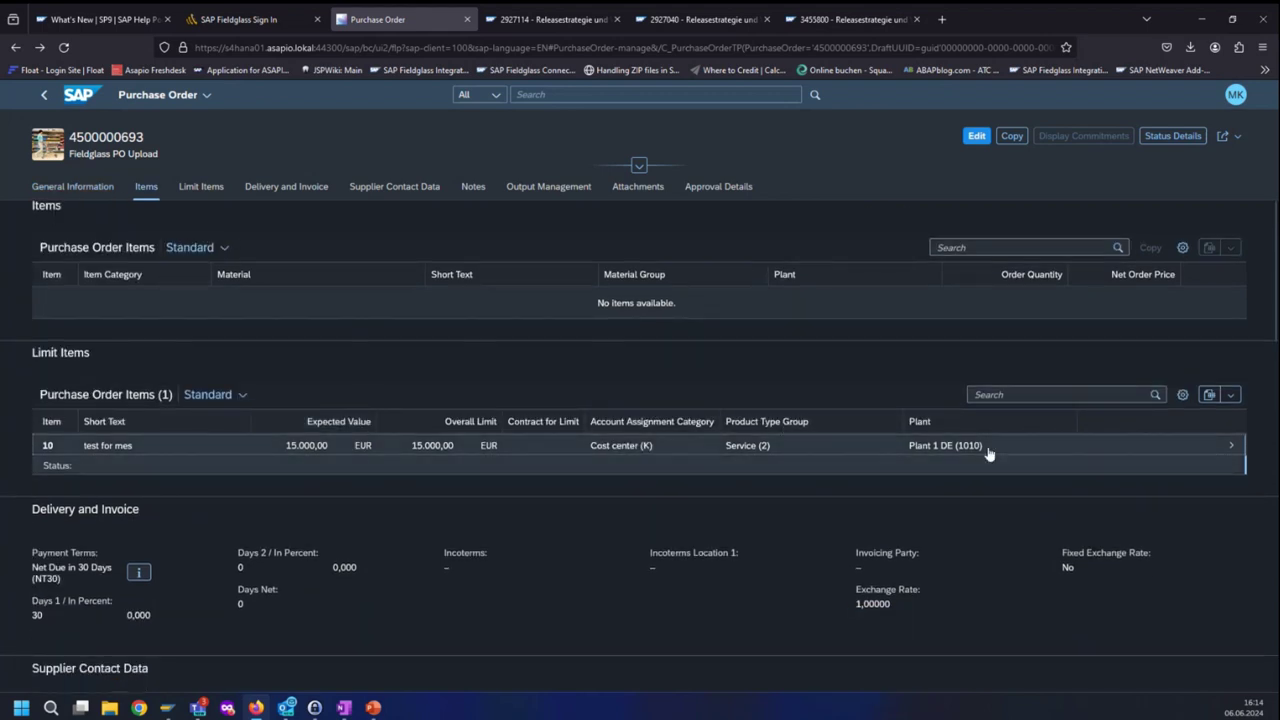
{"action": "left_click", "coordinate": [1231, 445]}
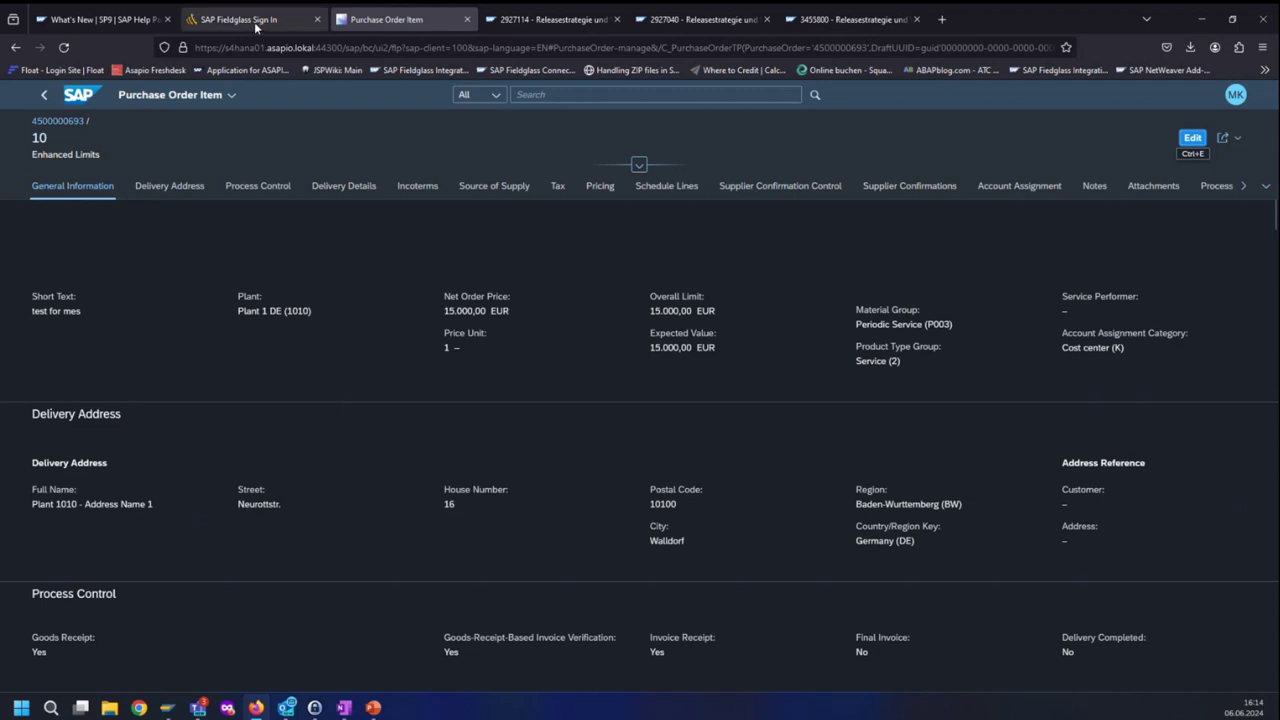
Step: Switch to SAP Fieldglass and sign back in from the signed-out page
{"action": "left_click", "coordinate": [255, 27]}
{"action": "left_click", "coordinate": [666, 490]}
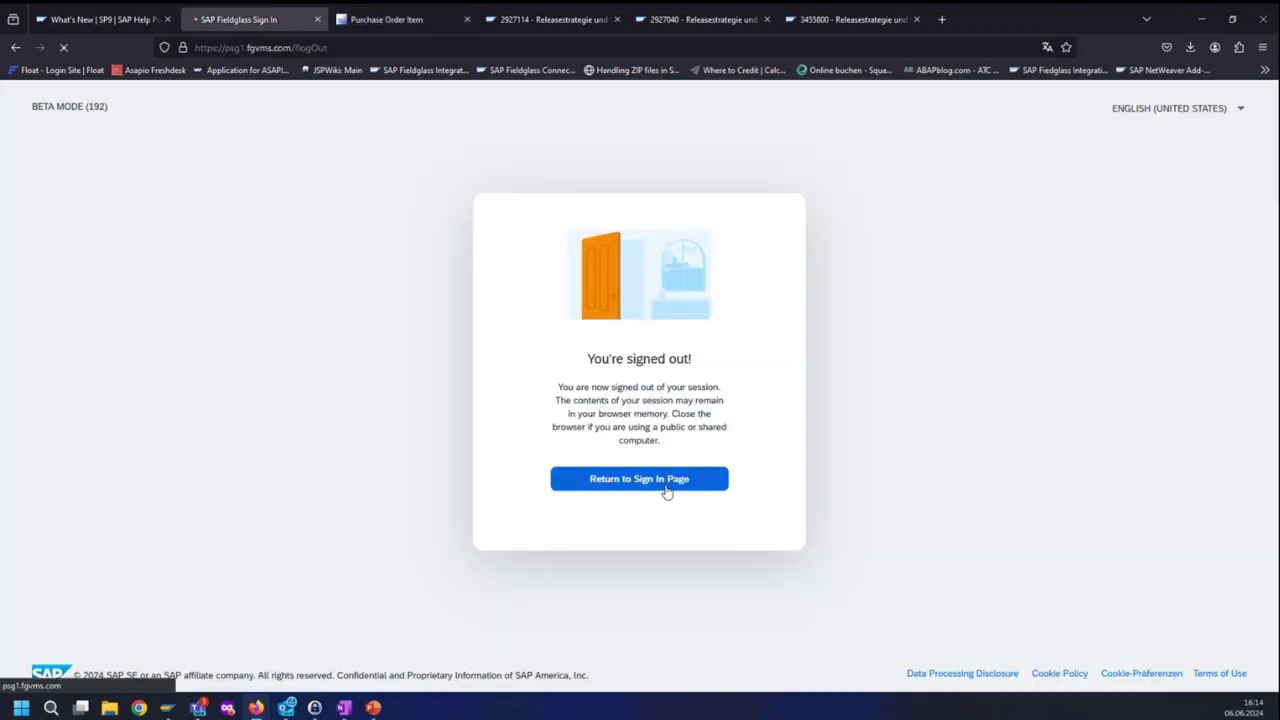
{"action": "key", "text": "Return"}
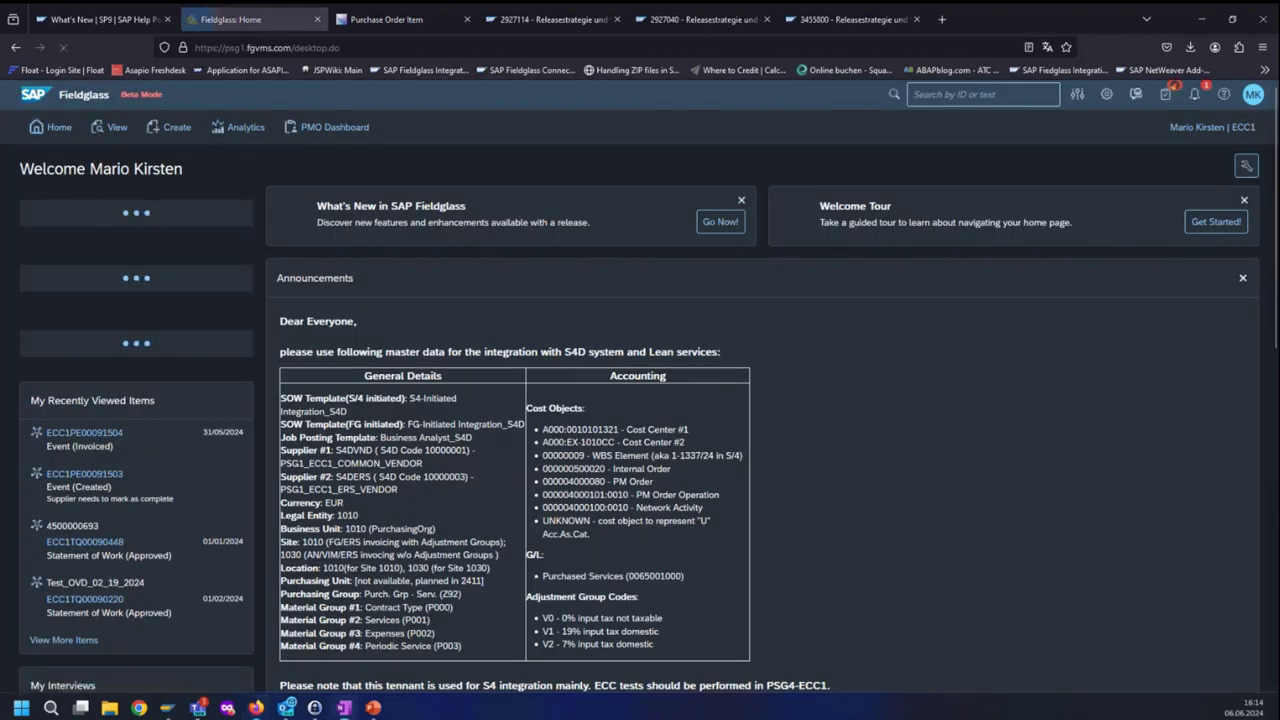
Step: Search for service request ECC1TQ00090448 and highlight the purchase order number in its title
{"action": "left_click", "coordinate": [982, 94]}
{"action": "type", "text": "ECC1TQ00090438"}
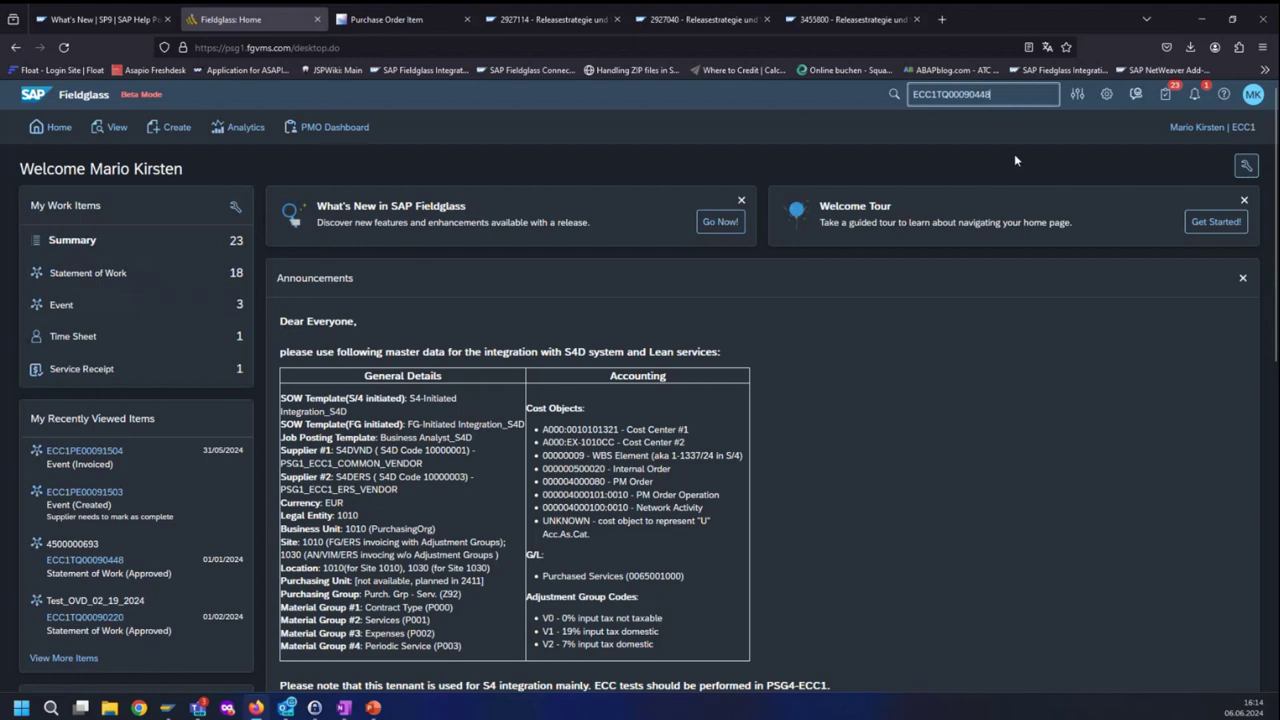
{"action": "key", "text": "Return"}
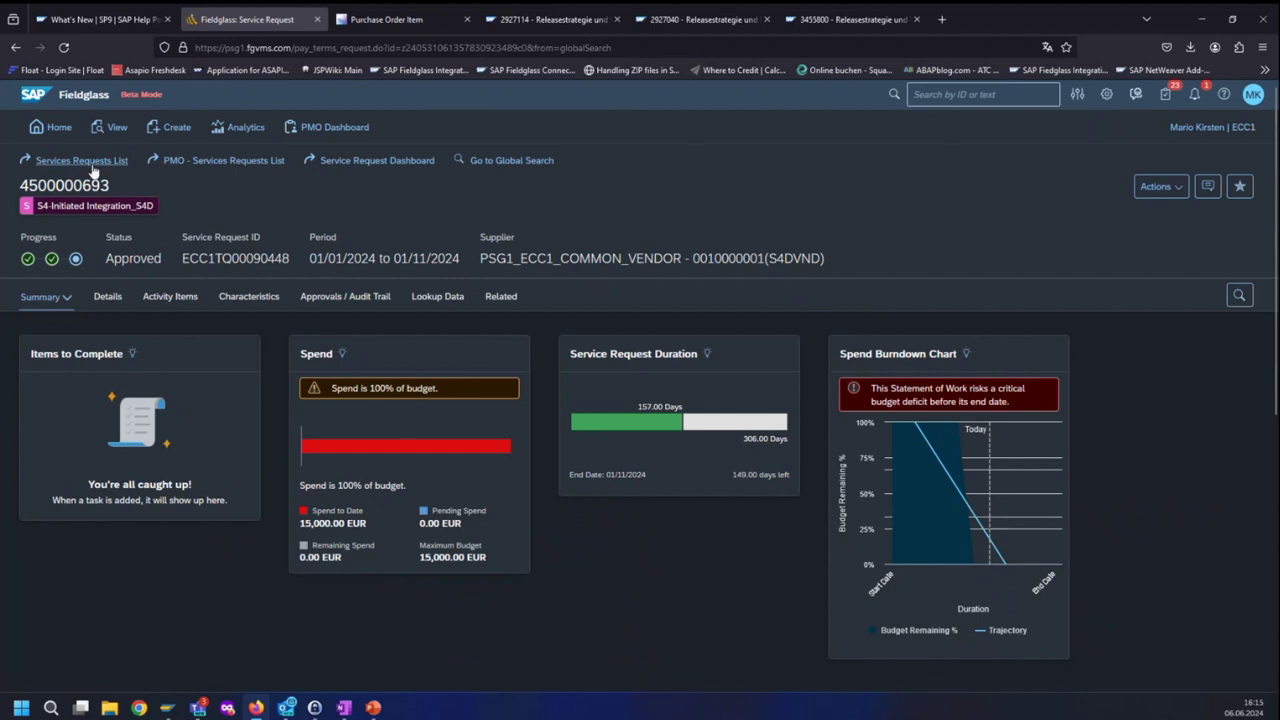
{"action": "left_click_drag", "start_coordinate": [104, 186], "coordinate": [17, 186]}
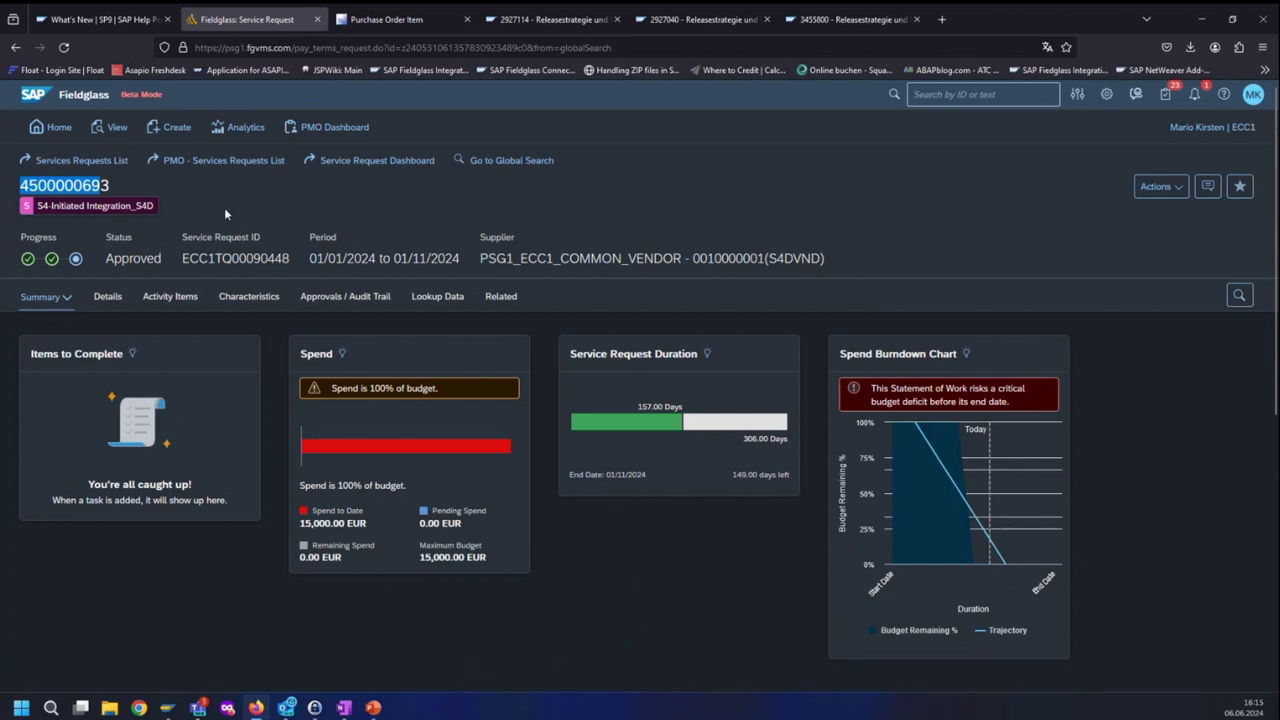
Step: Open the service request's details and examine its accounting, posting information, organizational data and adjustments
{"action": "left_click", "coordinate": [107, 300]}
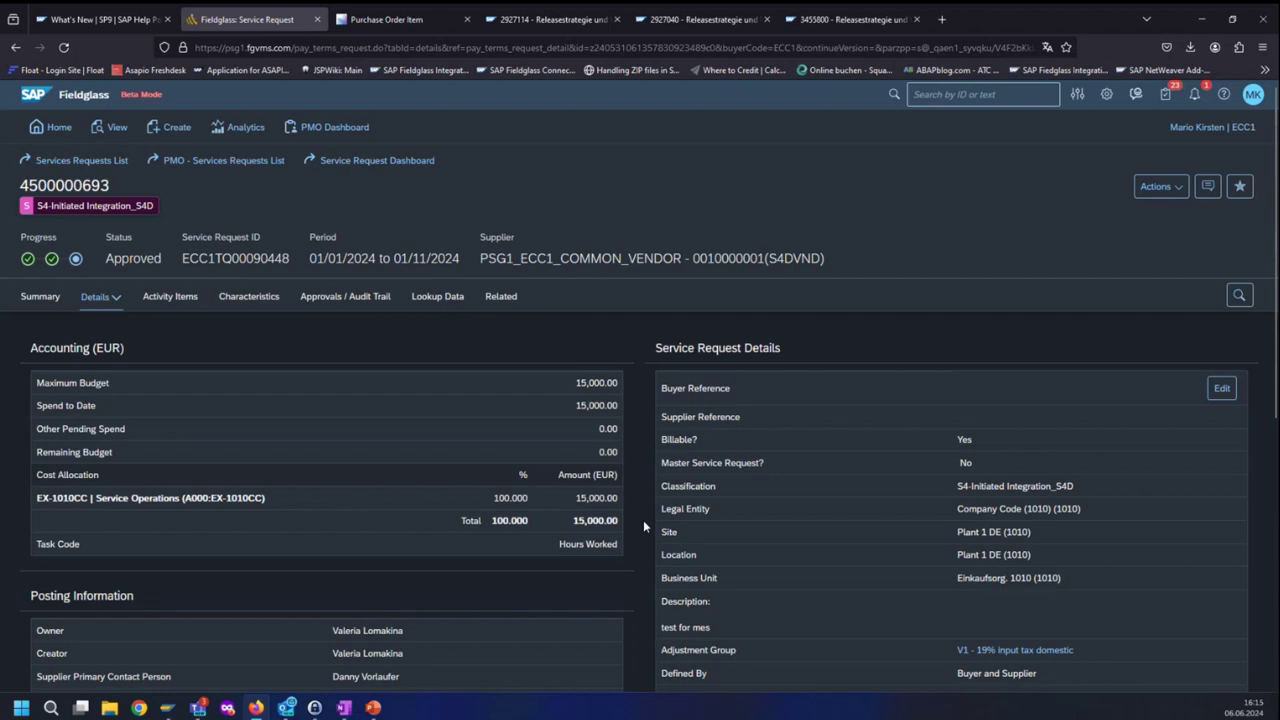
{"action": "scroll", "coordinate": [636, 550], "scroll_direction": "down", "scroll_amount": 5}
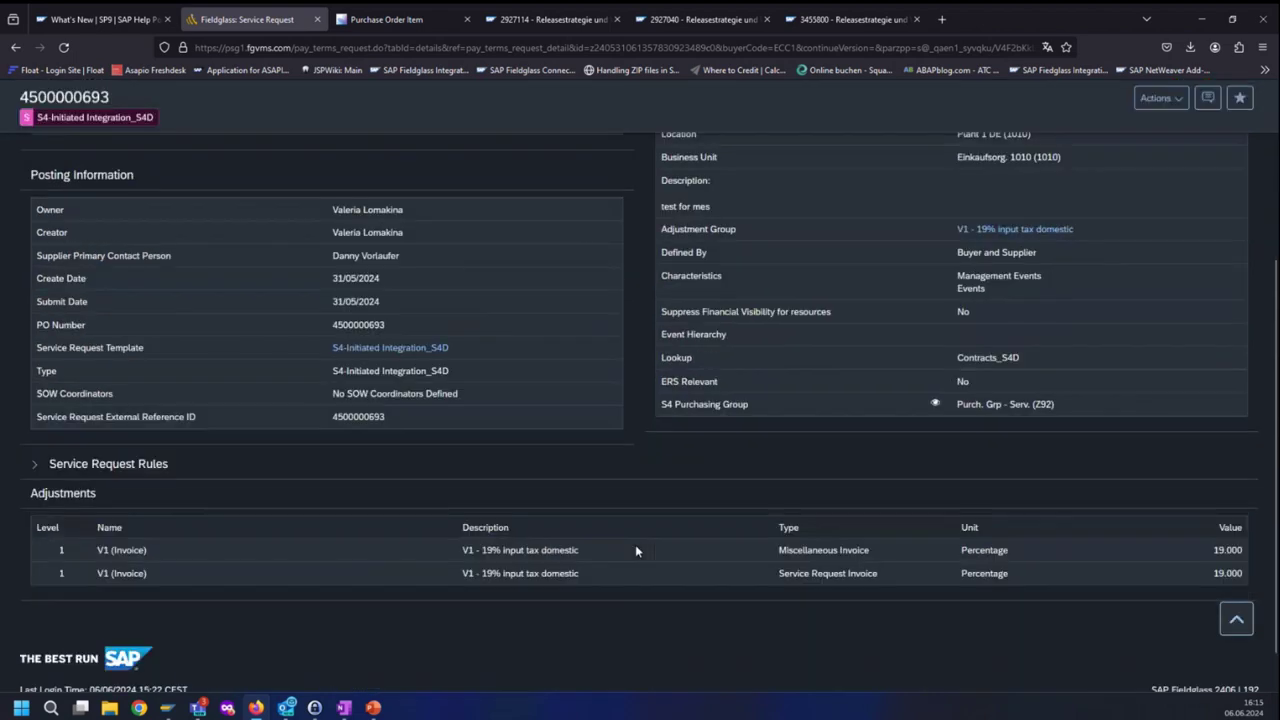
{"action": "scroll", "coordinate": [635, 550], "scroll_direction": "up", "scroll_amount": 1}
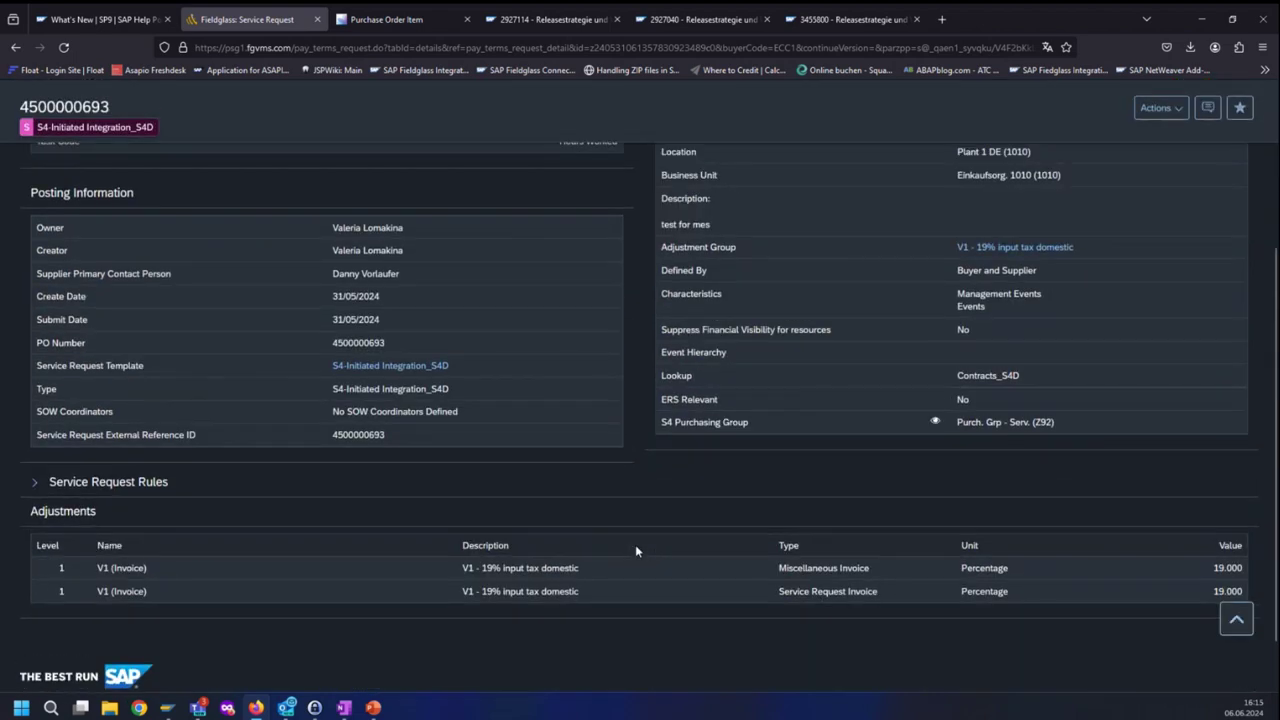
{"action": "scroll", "coordinate": [635, 550], "scroll_direction": "up", "scroll_amount": 2}
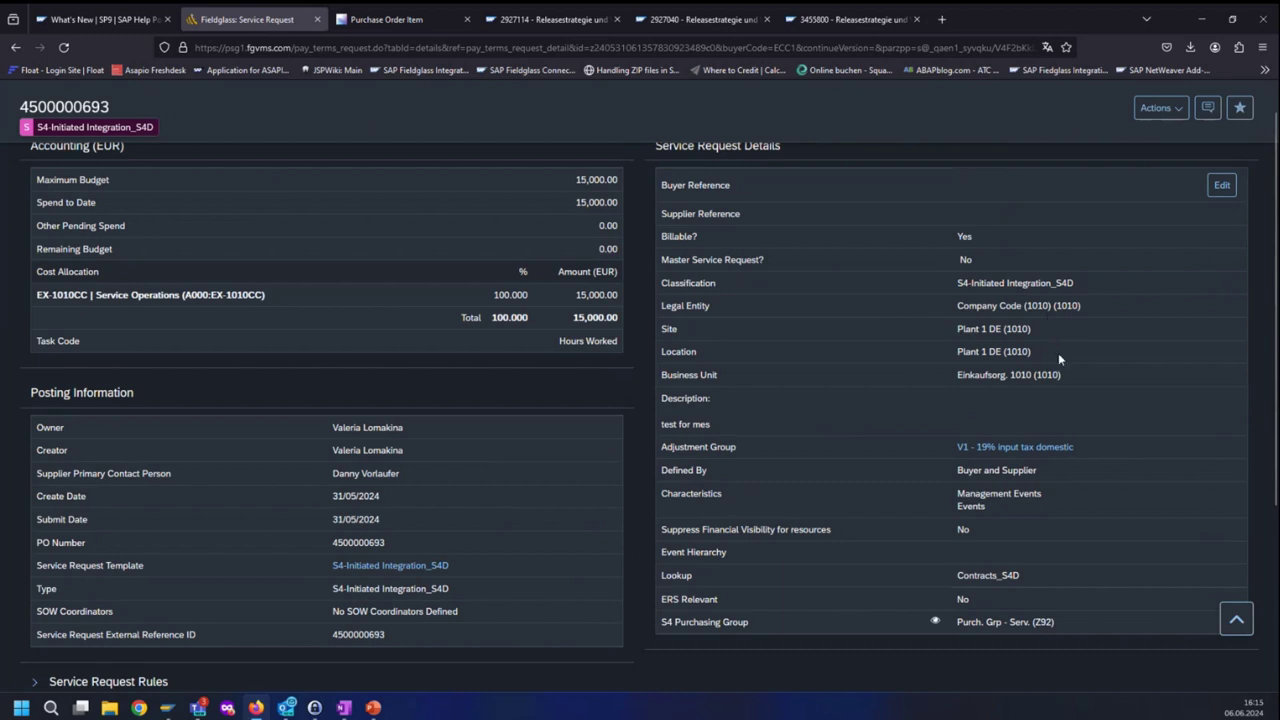
{"action": "scroll", "coordinate": [501, 505], "scroll_direction": "up", "scroll_amount": 3}
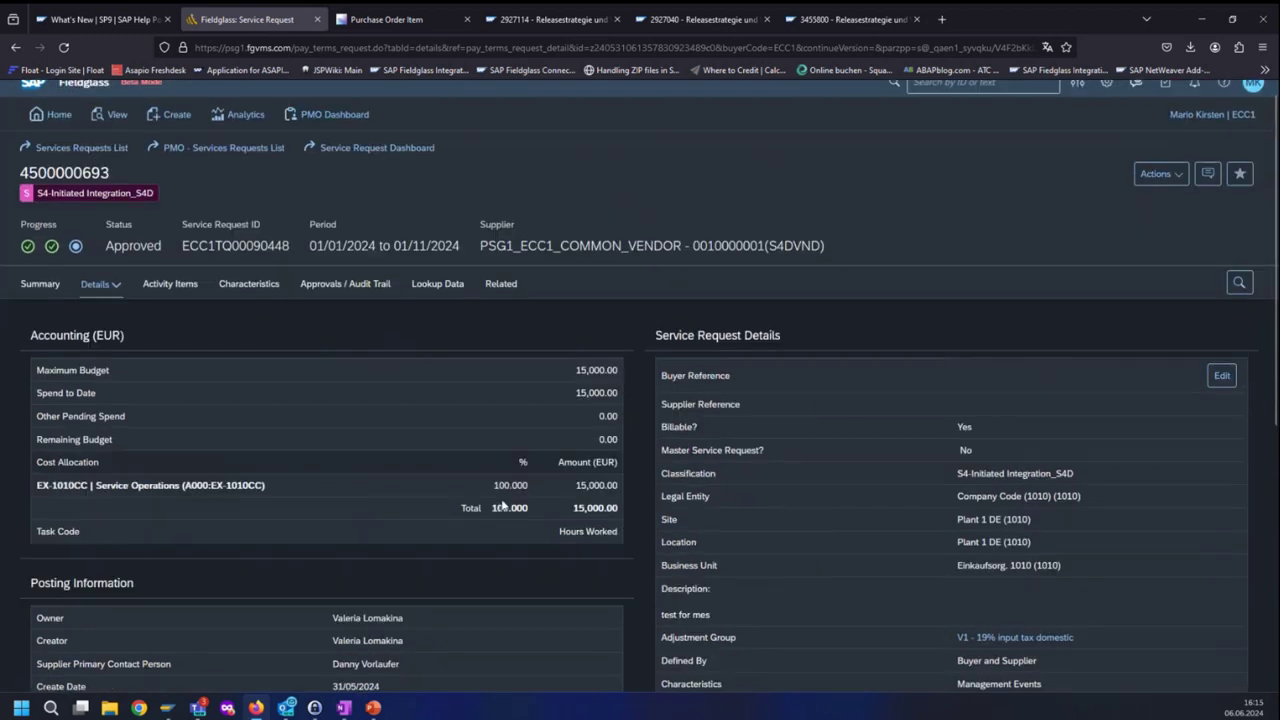
Step: Open the service request's characteristics and compare the details of the Created and Invoiced events
{"action": "left_click", "coordinate": [256, 292]}
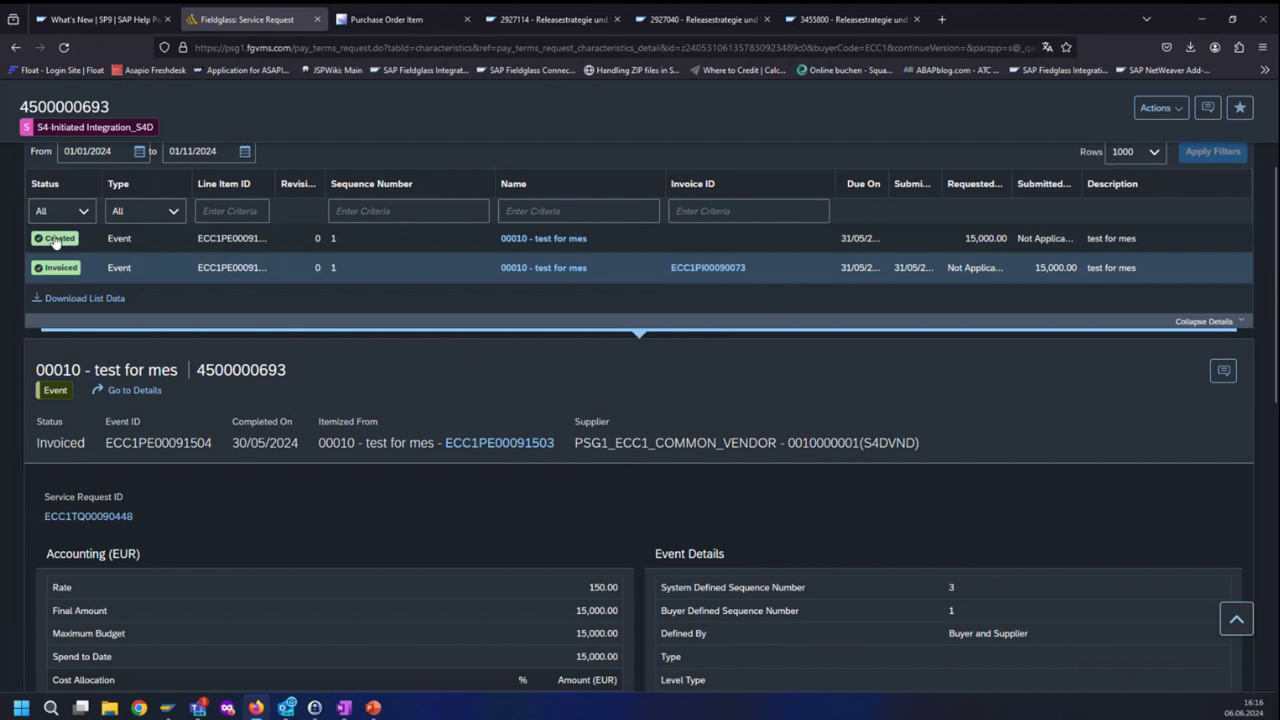
{"action": "left_click", "coordinate": [300, 243]}
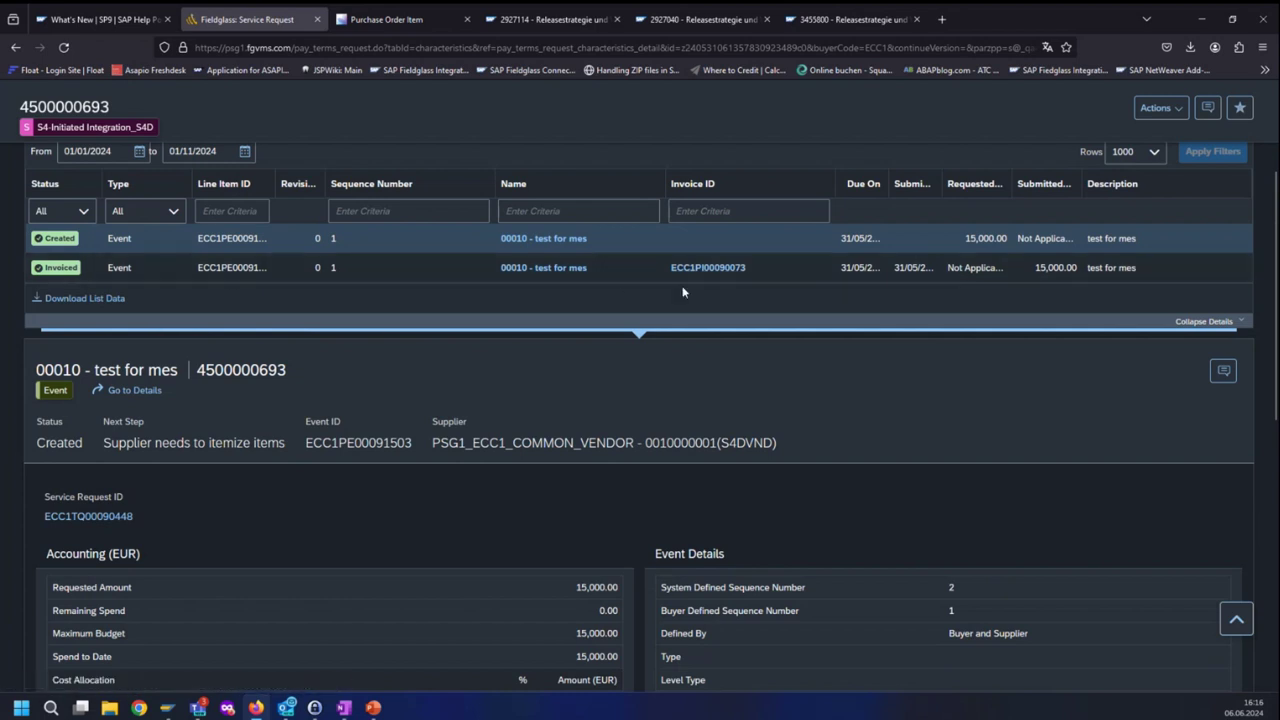
{"action": "left_click", "coordinate": [227, 270]}
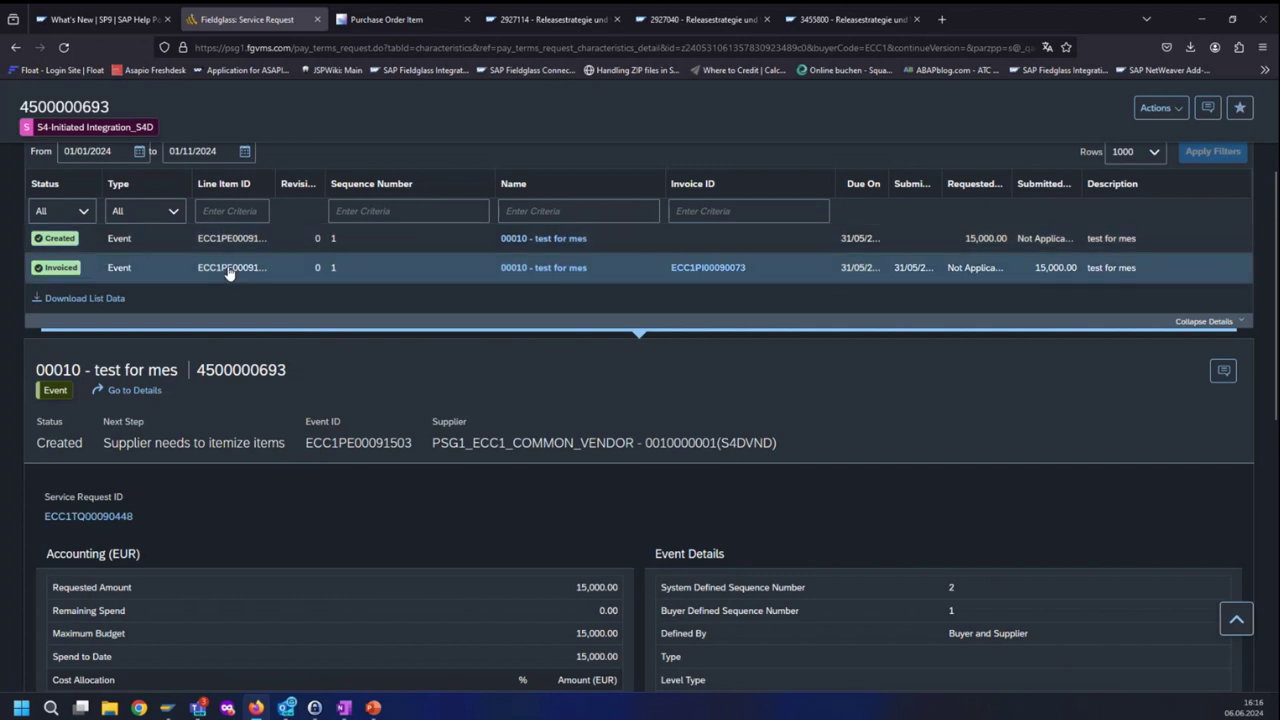
{"action": "left_click", "coordinate": [428, 278]}
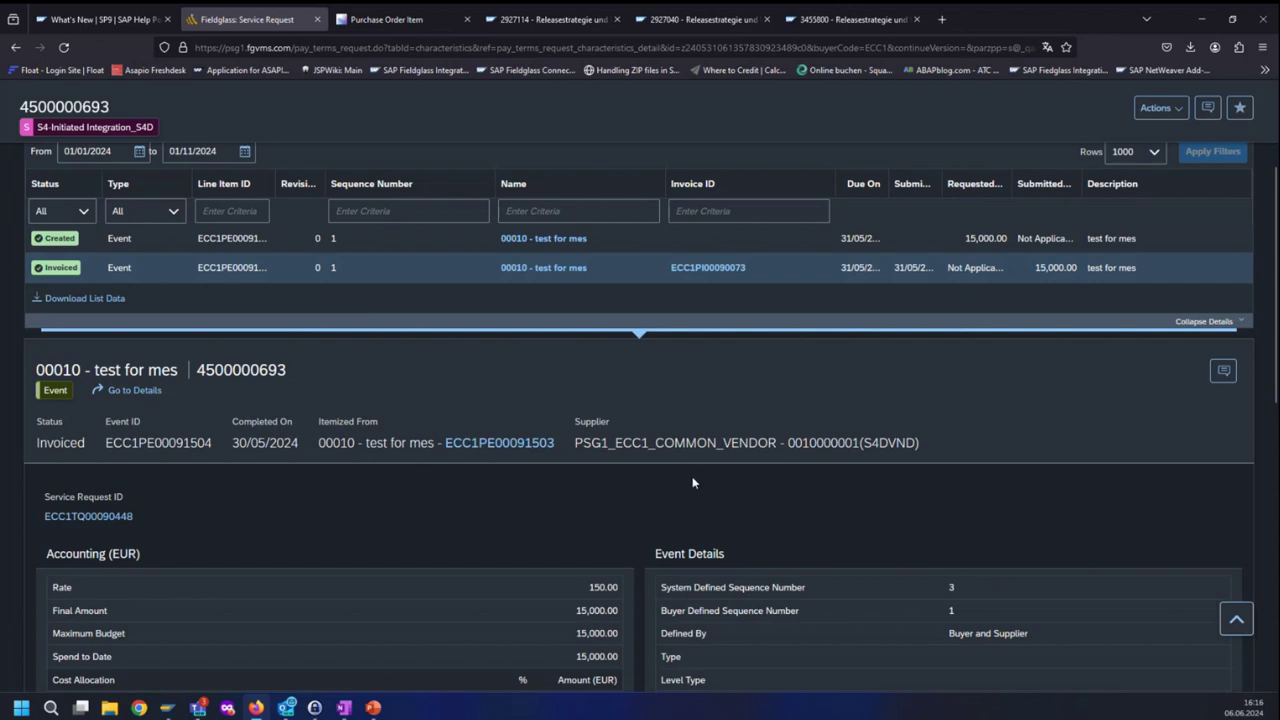
Step: Switch back to the SAP S/4HANA purchase order item and open the service entry sheet from its process flow for management
{"action": "left_click", "coordinate": [405, 22]}
{"action": "scroll", "coordinate": [633, 400], "scroll_direction": "down", "scroll_amount": 10}
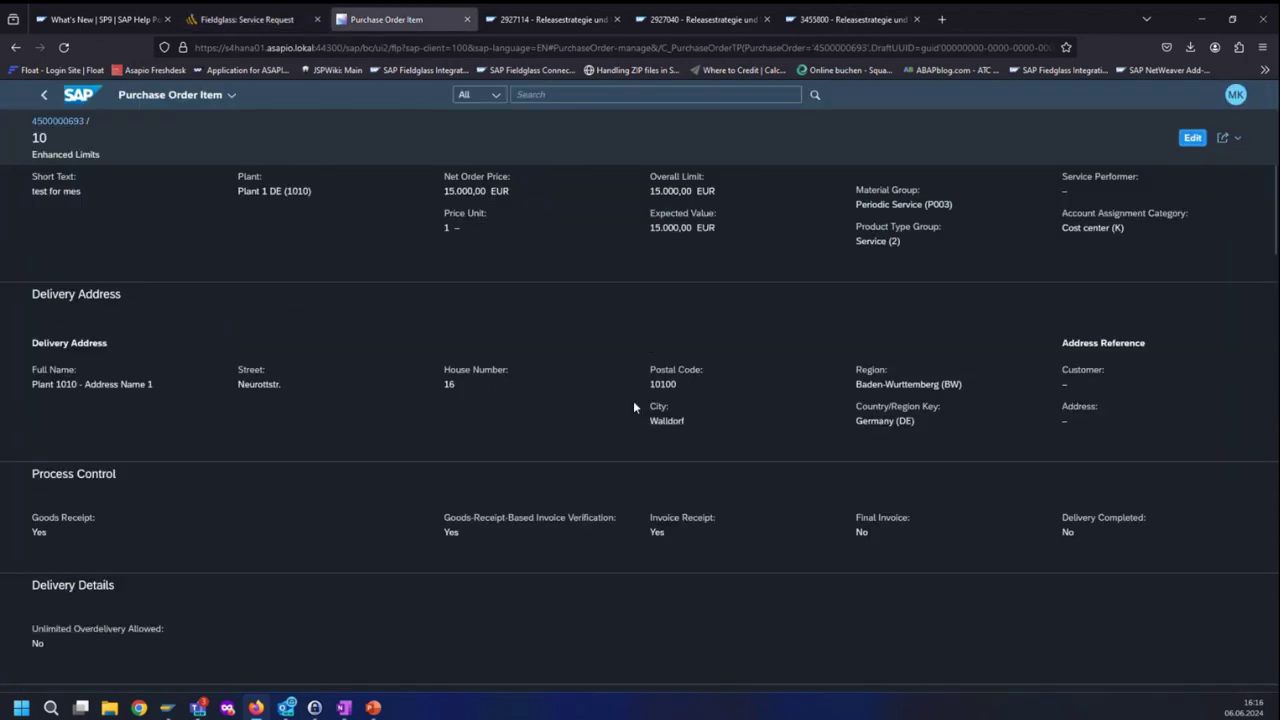
{"action": "scroll", "coordinate": [634, 401], "scroll_direction": "down", "scroll_amount": 10}
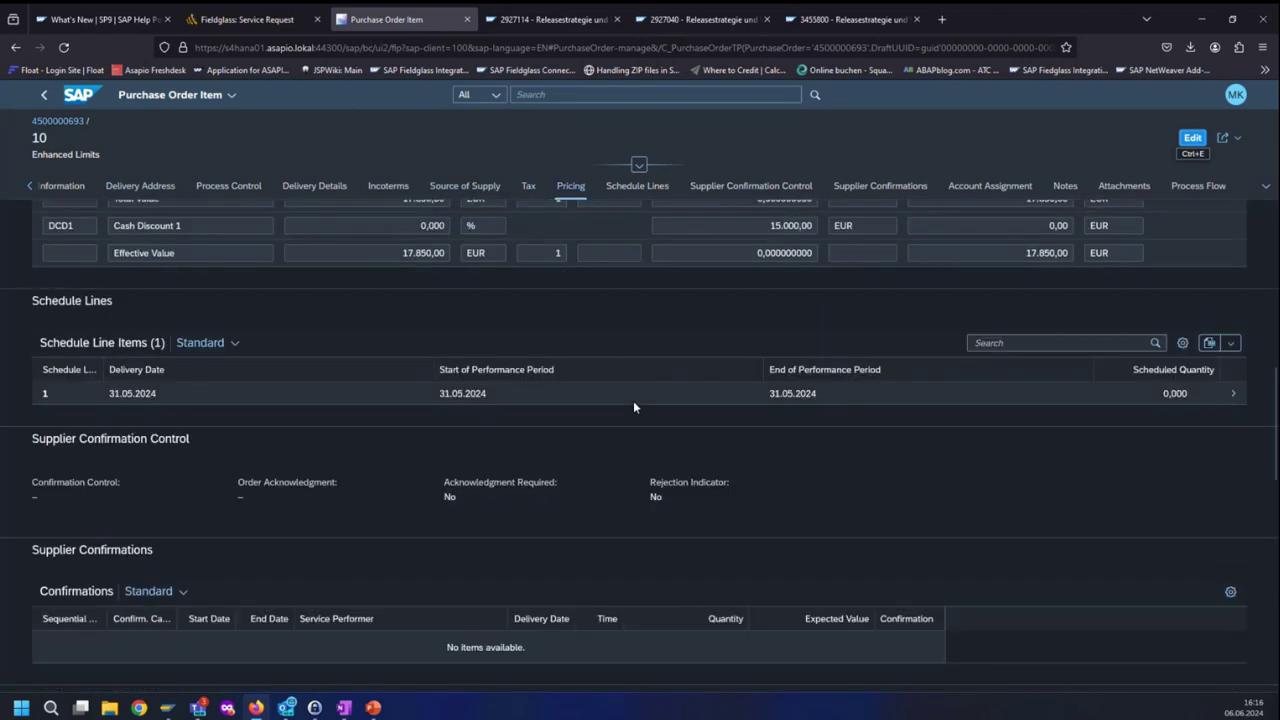
{"action": "scroll", "coordinate": [633, 400], "scroll_direction": "down", "scroll_amount": 5}
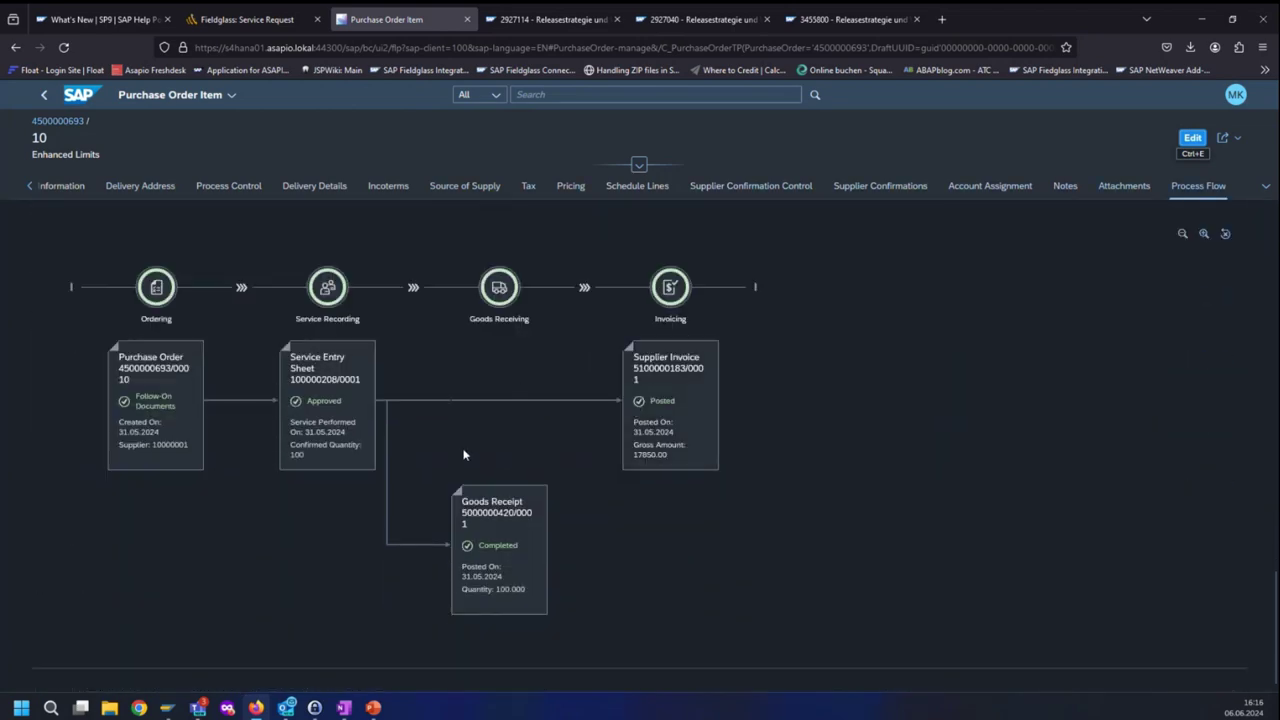
{"action": "left_click", "coordinate": [317, 385]}
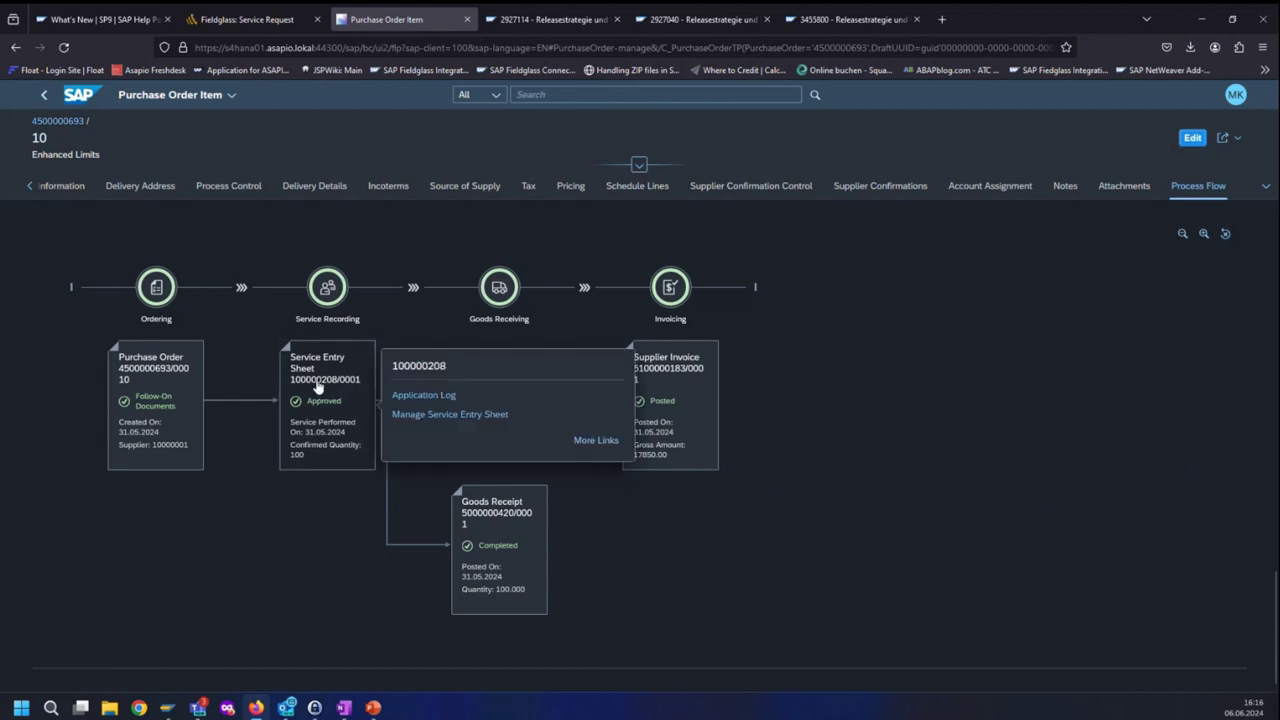
{"action": "left_click", "coordinate": [422, 418]}
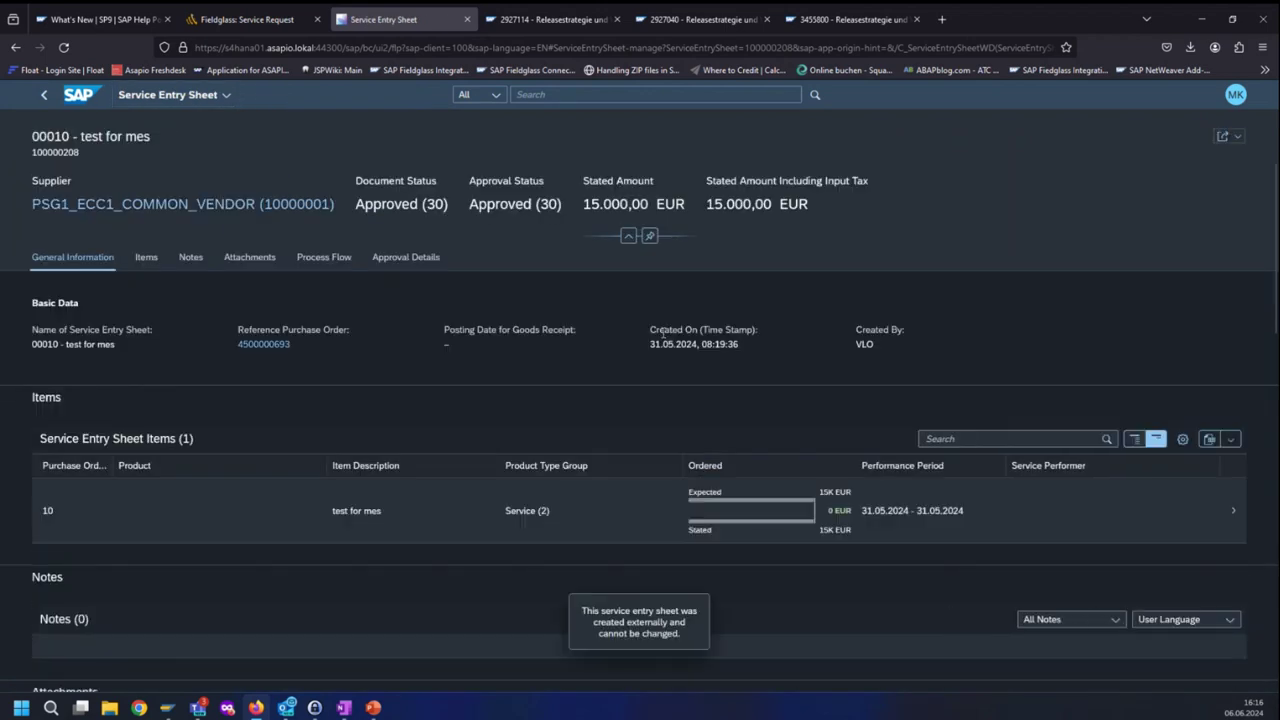
Step: Examine the account assignment and tax data of the service entry sheet's item, and return to the sheet's process flow
{"action": "scroll", "coordinate": [697, 356], "scroll_direction": "down", "scroll_amount": 3}
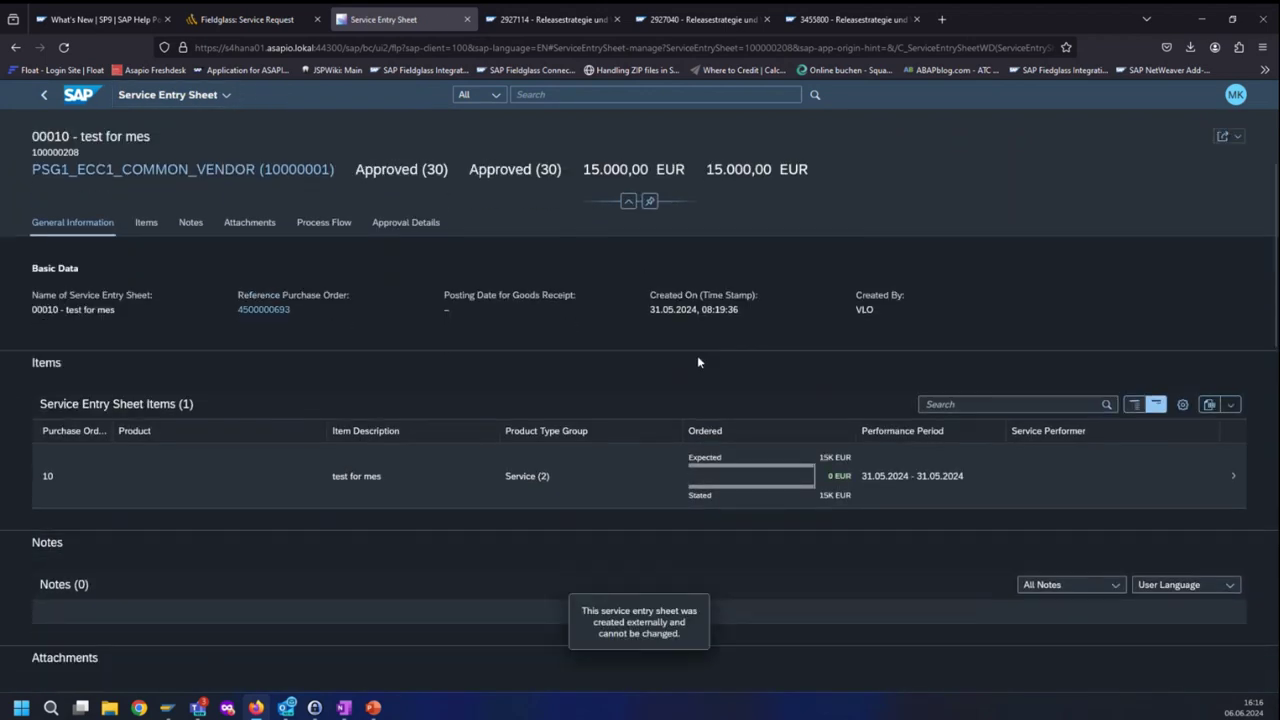
{"action": "scroll", "coordinate": [697, 358], "scroll_direction": "down", "scroll_amount": 1}
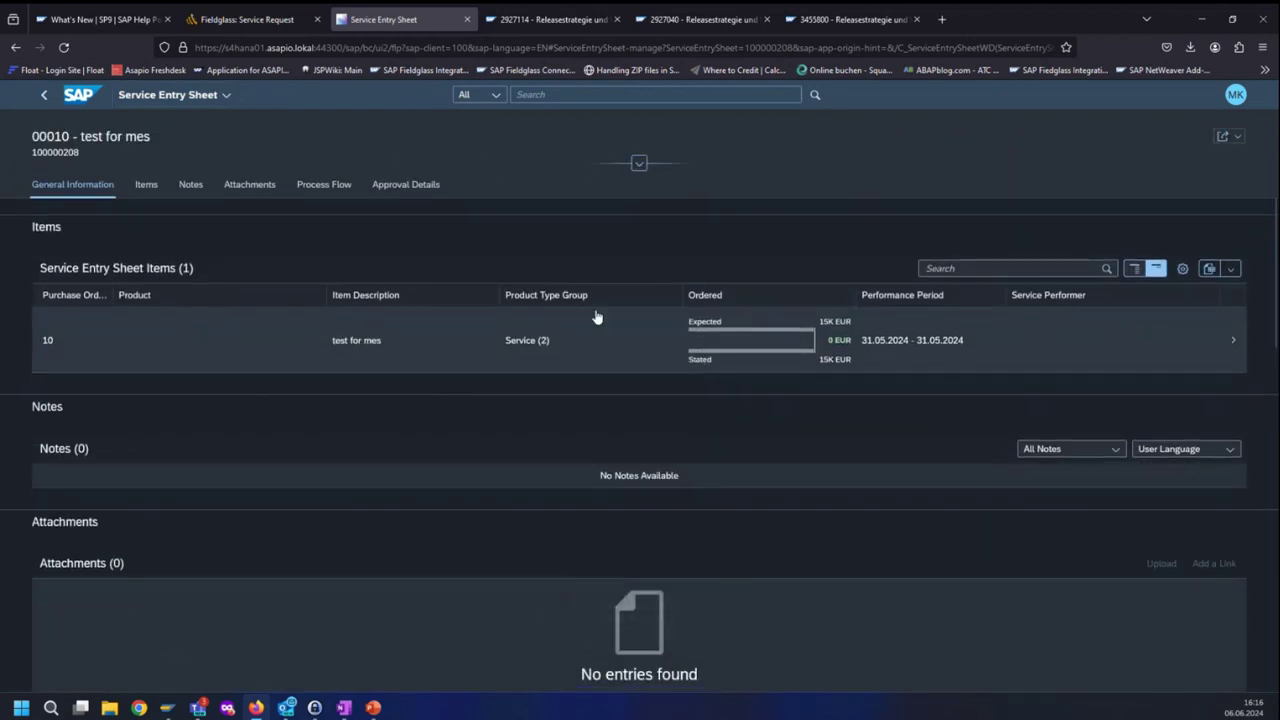
{"action": "left_click", "coordinate": [1232, 342]}
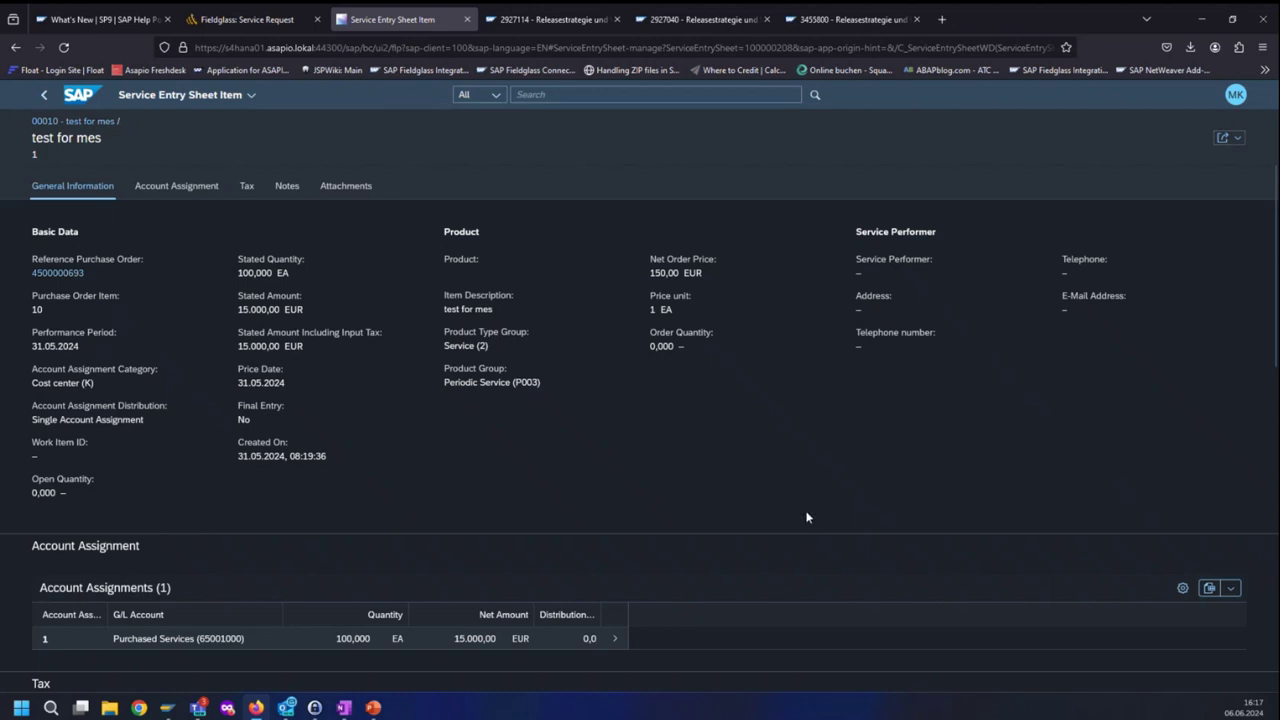
{"action": "scroll", "coordinate": [806, 517], "scroll_direction": "down", "scroll_amount": 3}
{"action": "scroll", "coordinate": [806, 517], "scroll_direction": "down", "scroll_amount": 5}
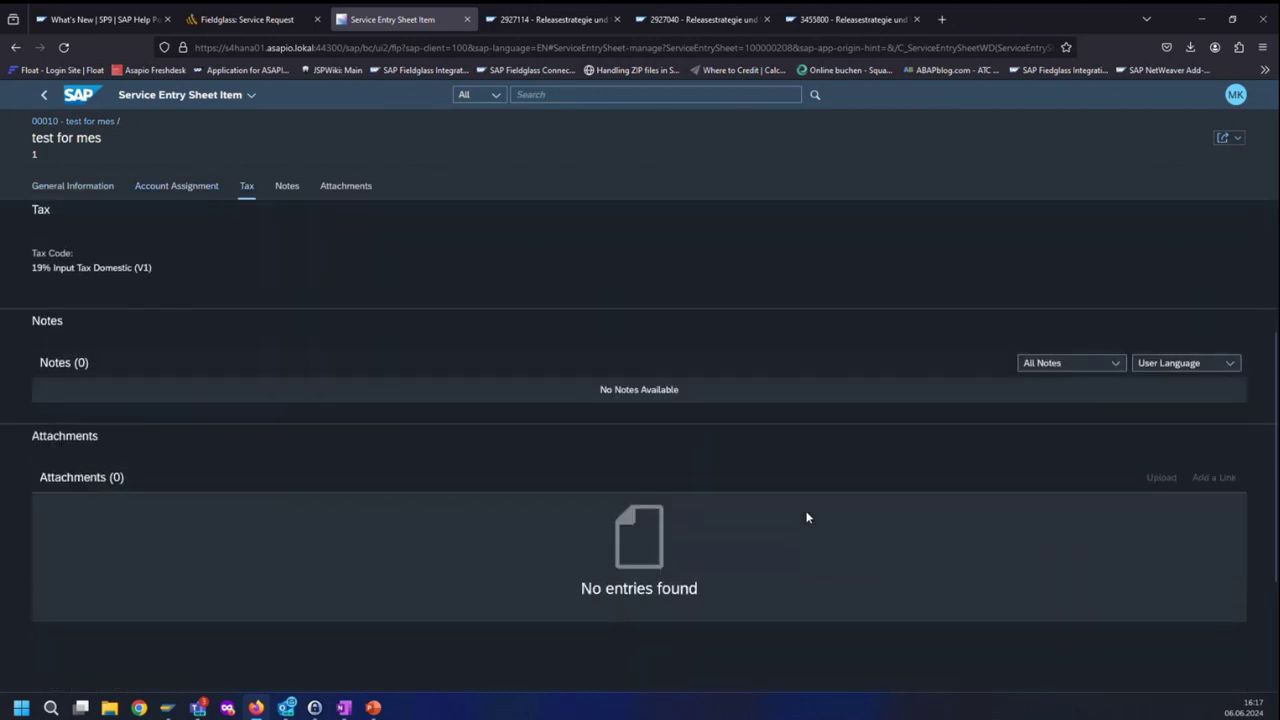
{"action": "scroll", "coordinate": [806, 517], "scroll_direction": "up", "scroll_amount": 8}
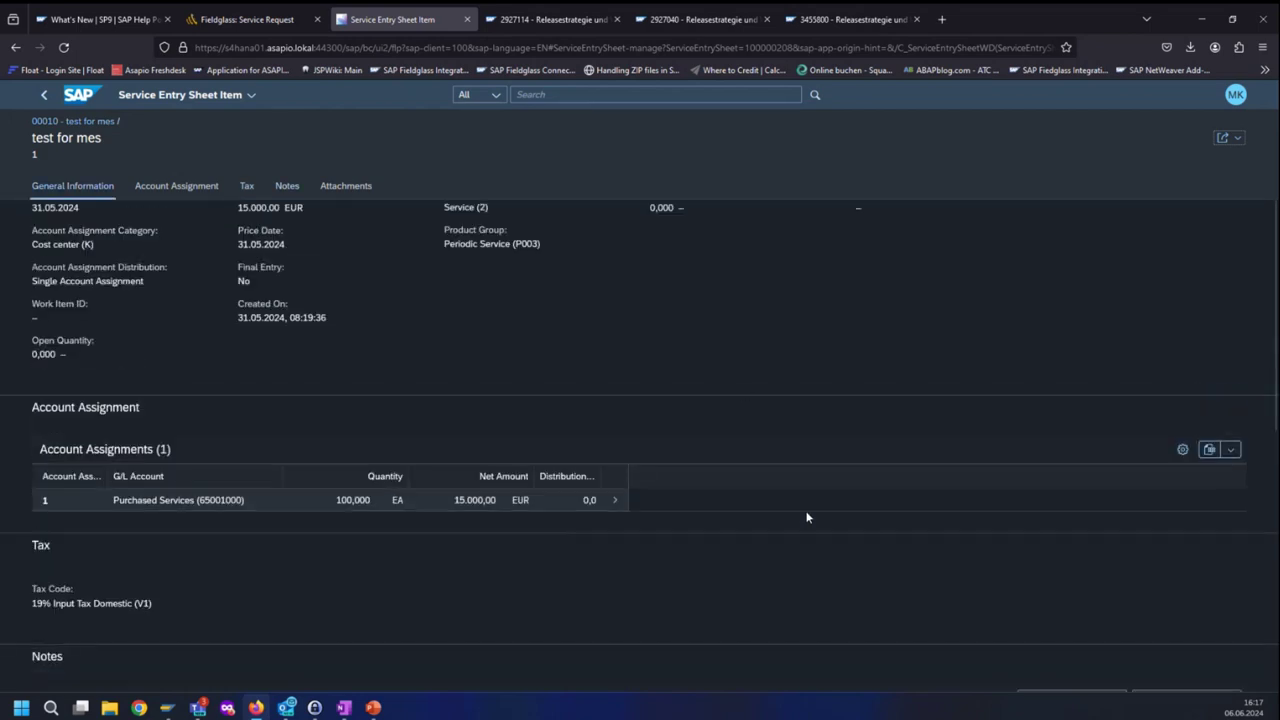
{"action": "left_click", "coordinate": [15, 47]}
{"action": "scroll", "coordinate": [422, 418], "scroll_direction": "down", "scroll_amount": 5}
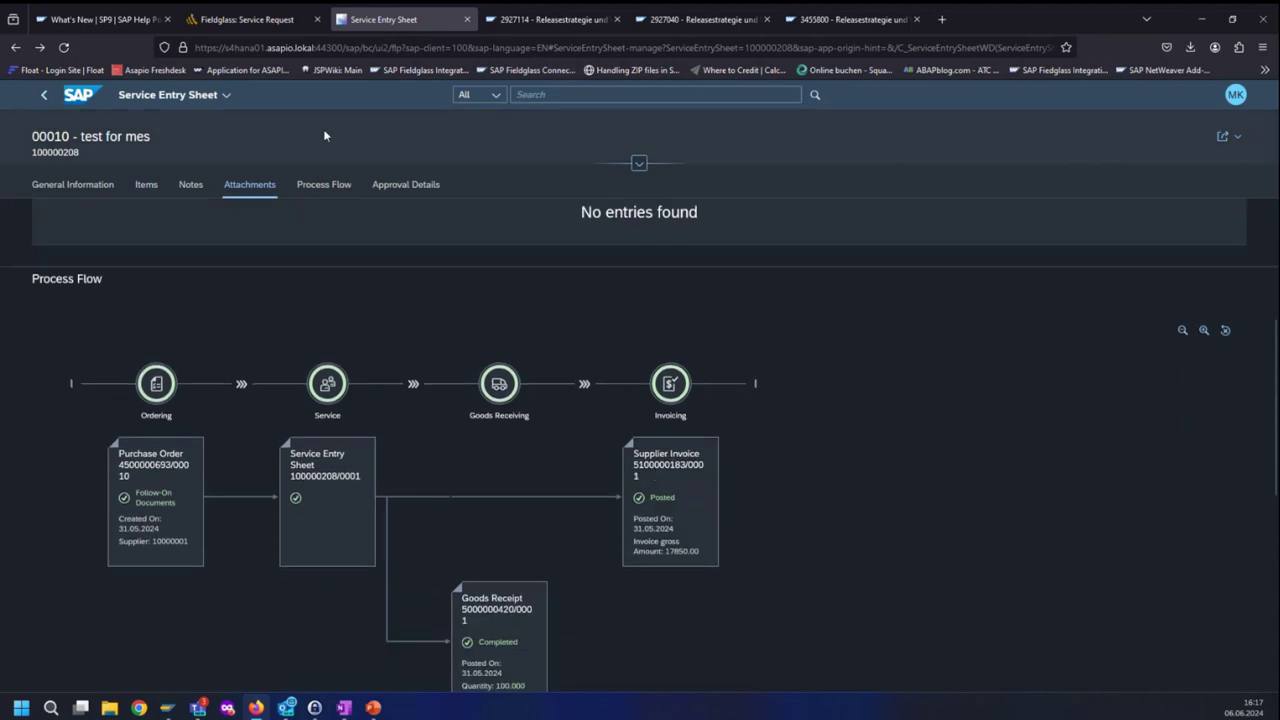
Step: Open the invoiced event's invoice in SAP Fieldglass and the matching supplier invoice from the service entry sheet's process flow in SAP S/4HANA
{"action": "left_click", "coordinate": [250, 22]}
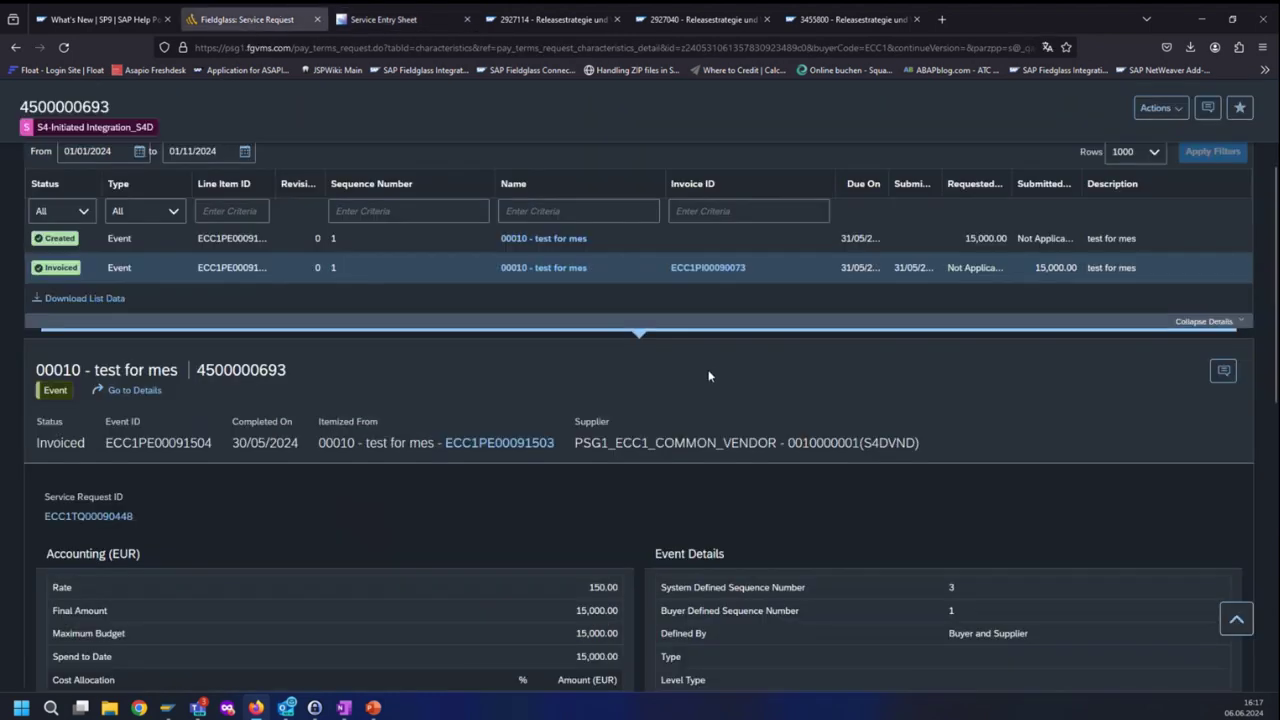
{"action": "left_click", "coordinate": [731, 272]}
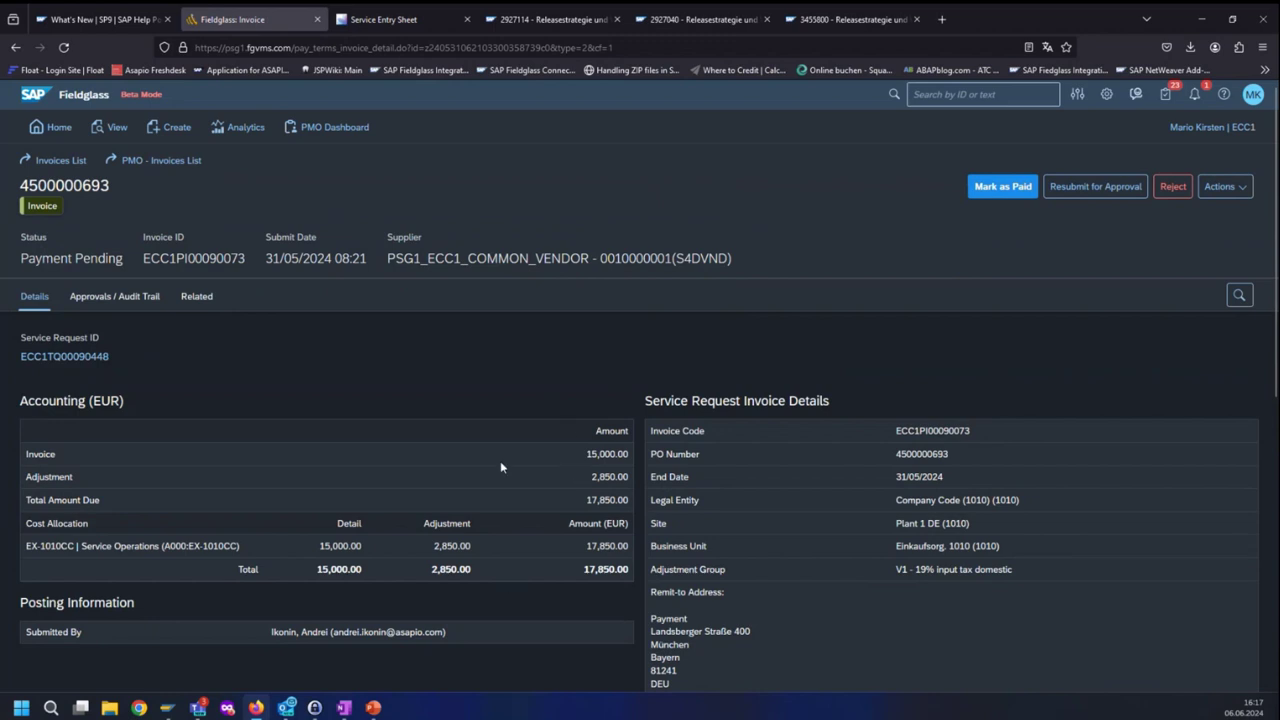
{"action": "left_click", "coordinate": [386, 21]}
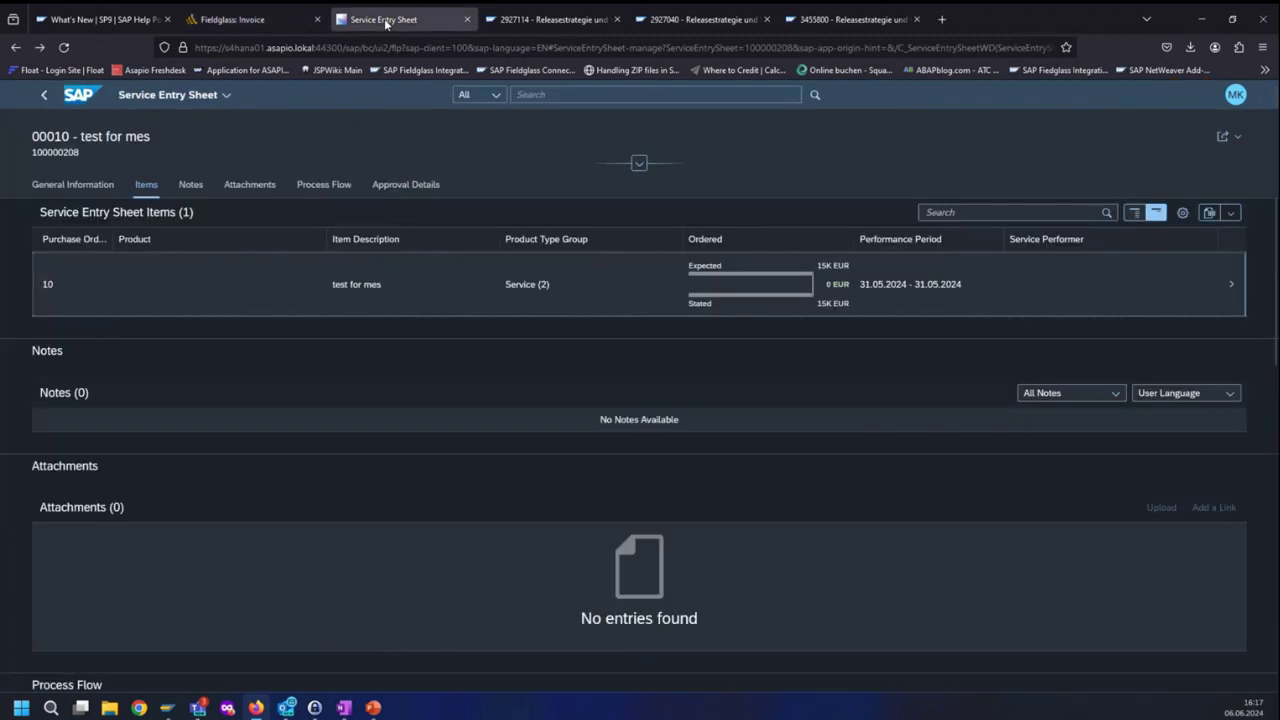
{"action": "scroll", "coordinate": [617, 397], "scroll_direction": "down", "scroll_amount": 5}
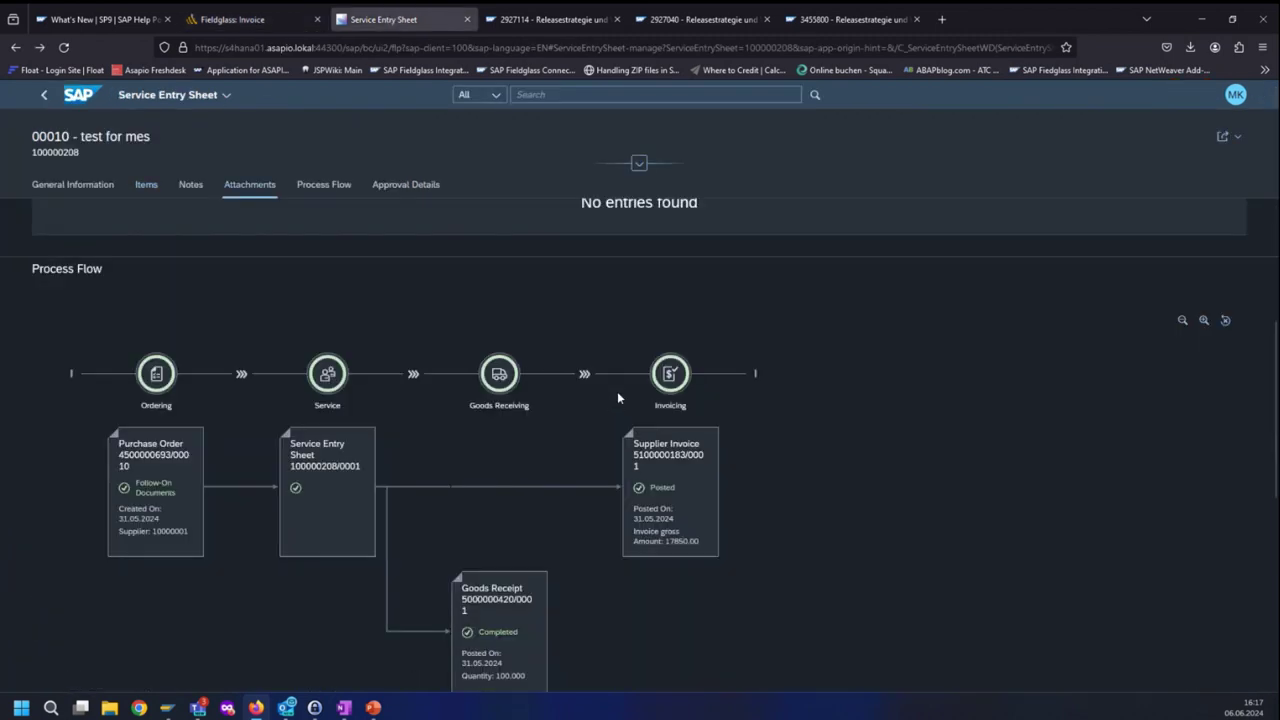
{"action": "left_click", "coordinate": [670, 404]}
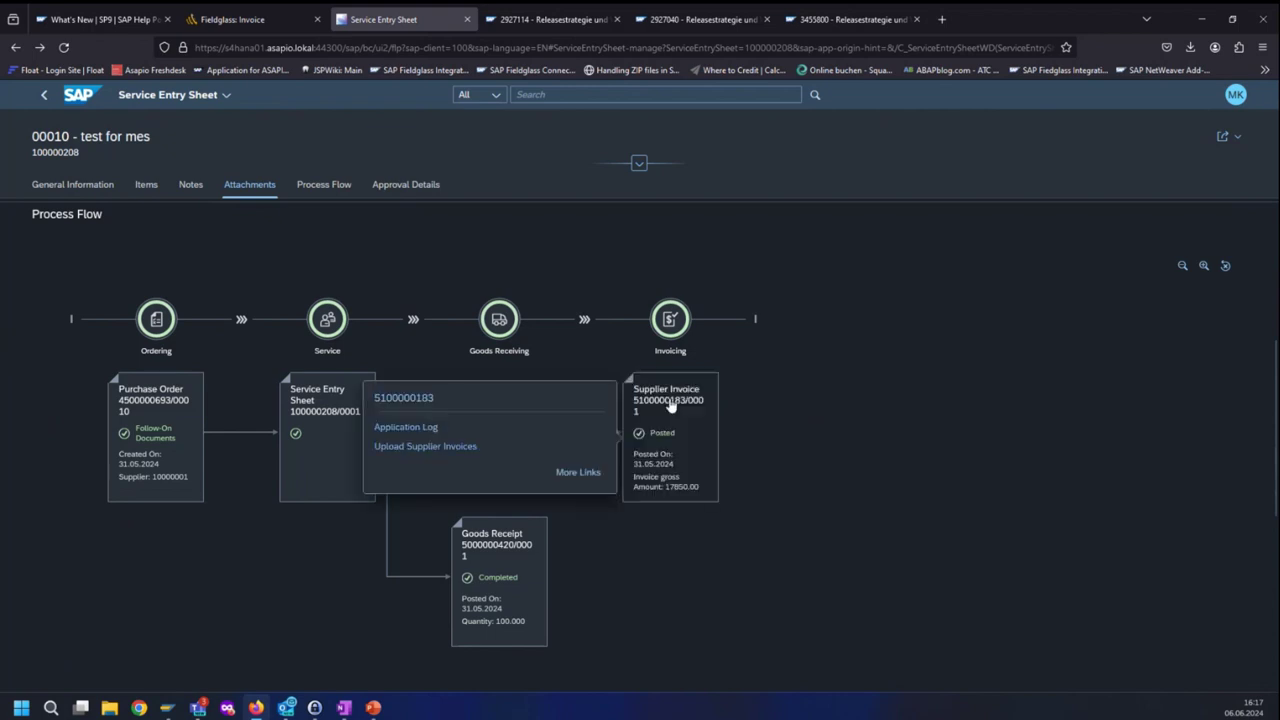
{"action": "left_click", "coordinate": [408, 400]}
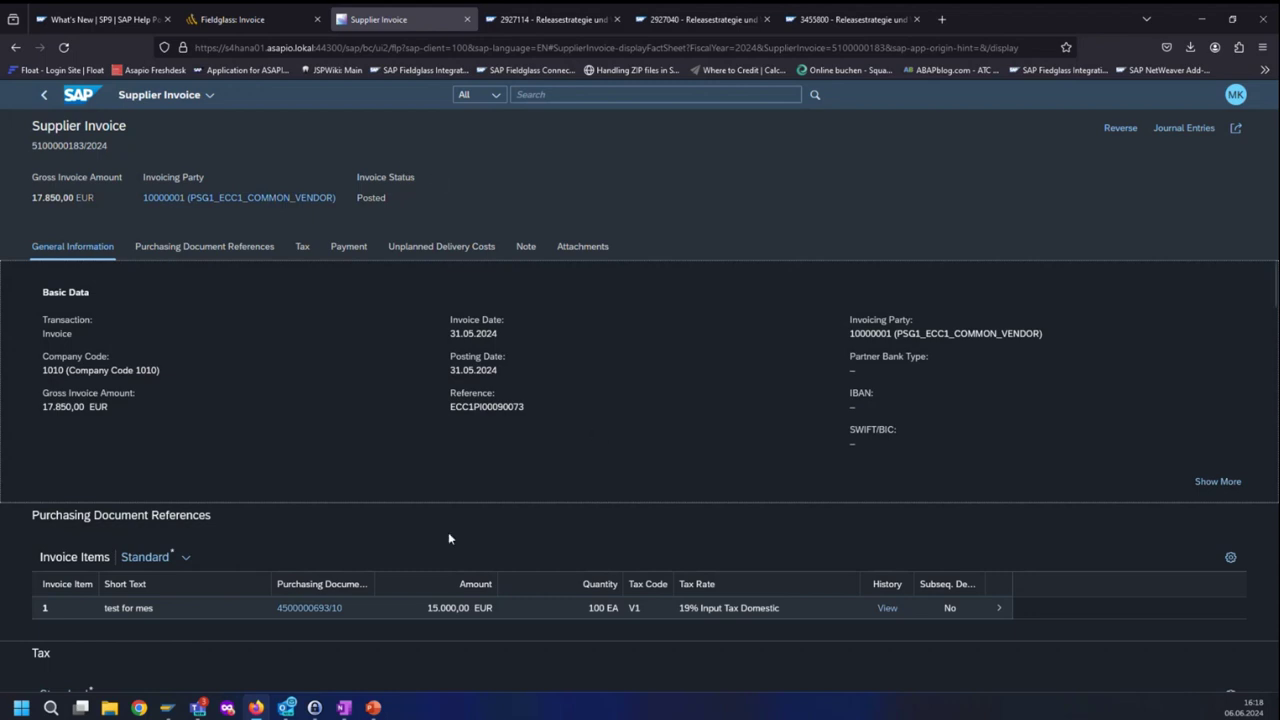
Step: Switch to the PowerPoint presentation, start the slide show from slide 5 and advance to slide 6
{"action": "left_click", "coordinate": [374, 708]}
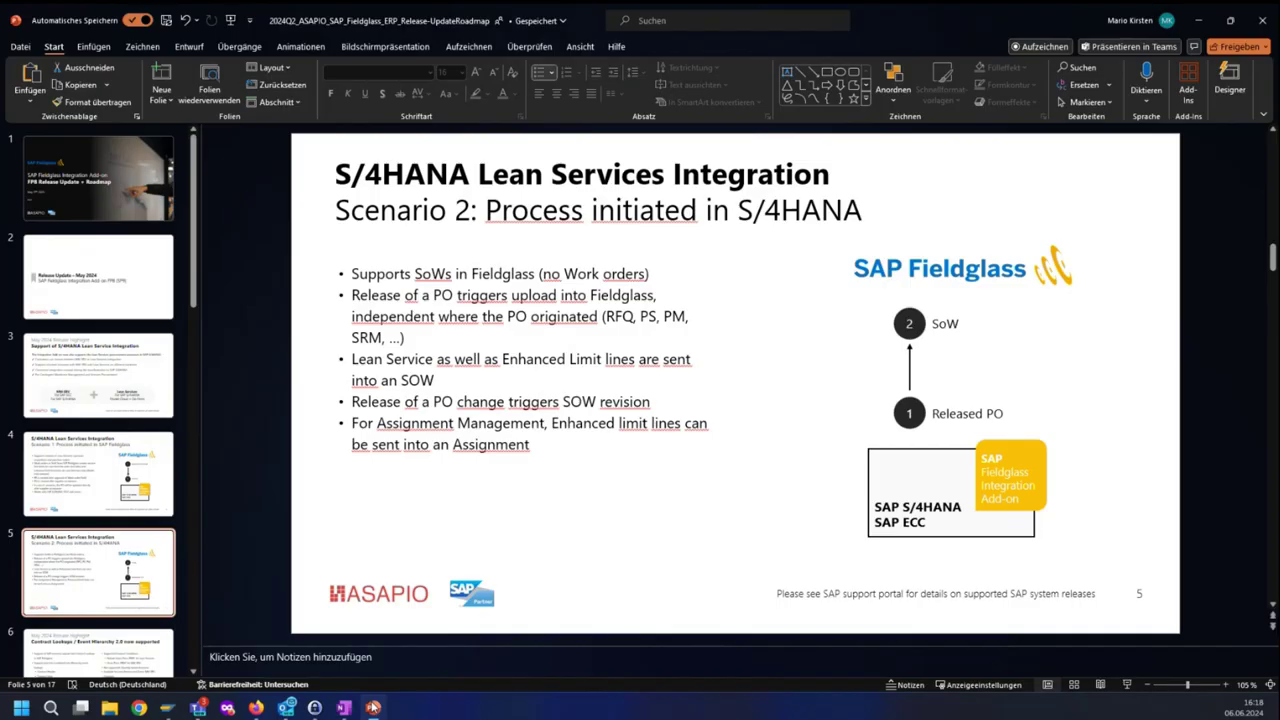
{"action": "left_click", "coordinate": [1127, 685]}
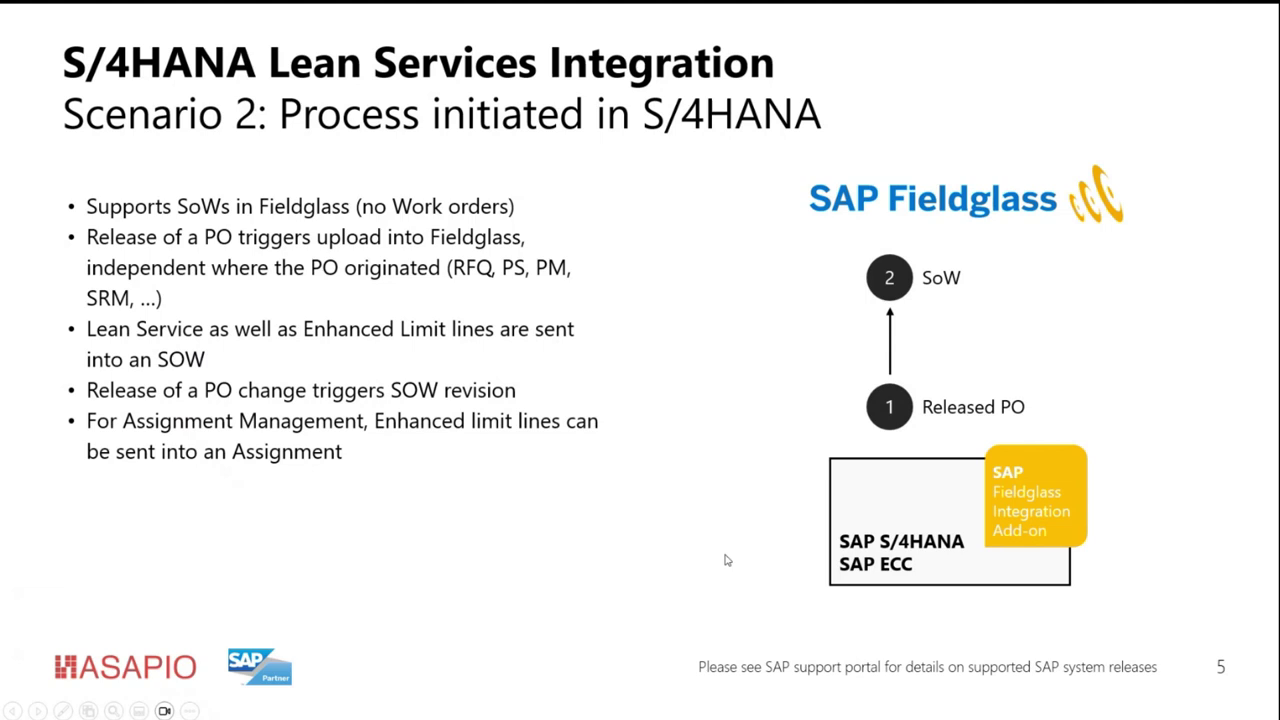
{"action": "left_click", "coordinate": [775, 536]}
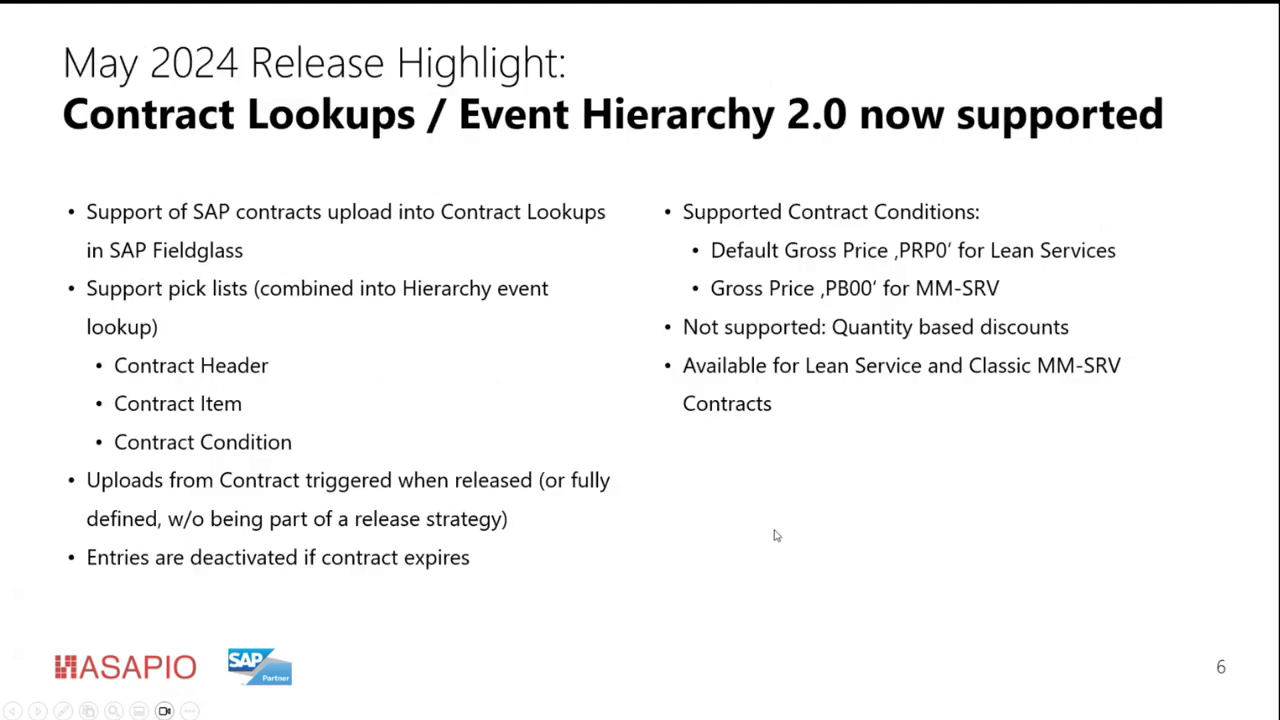